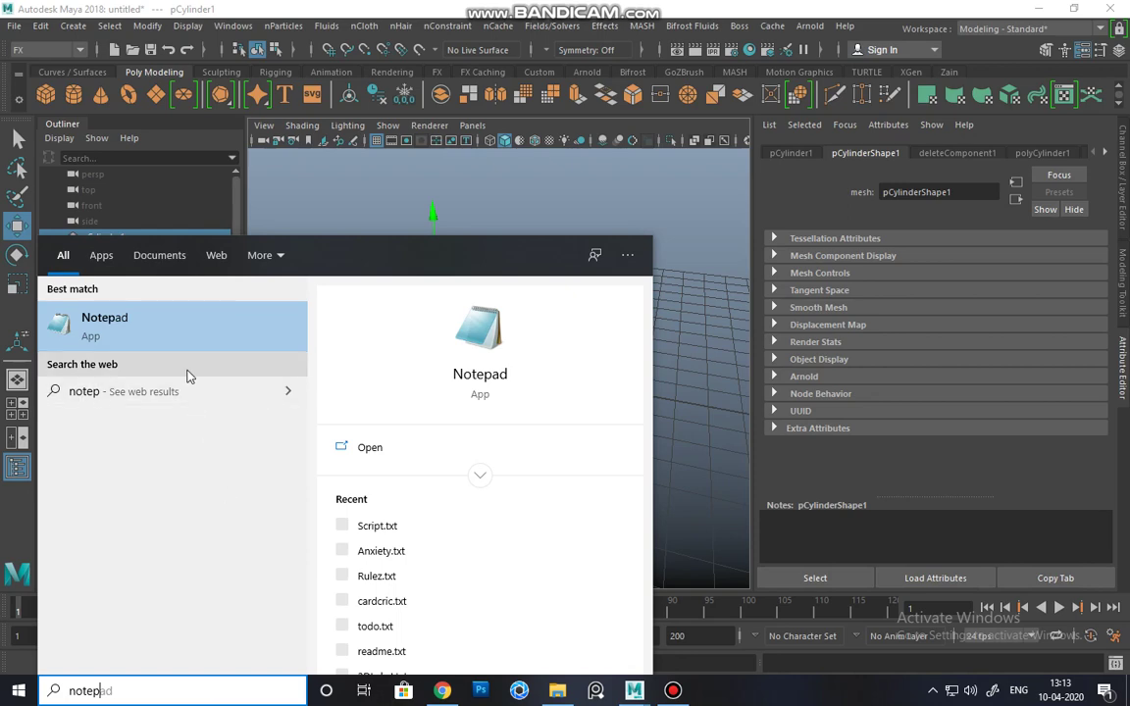
Step: Open Notepad and write the line "Ok, so lets learn some basic particles effect today"
click(180, 329)
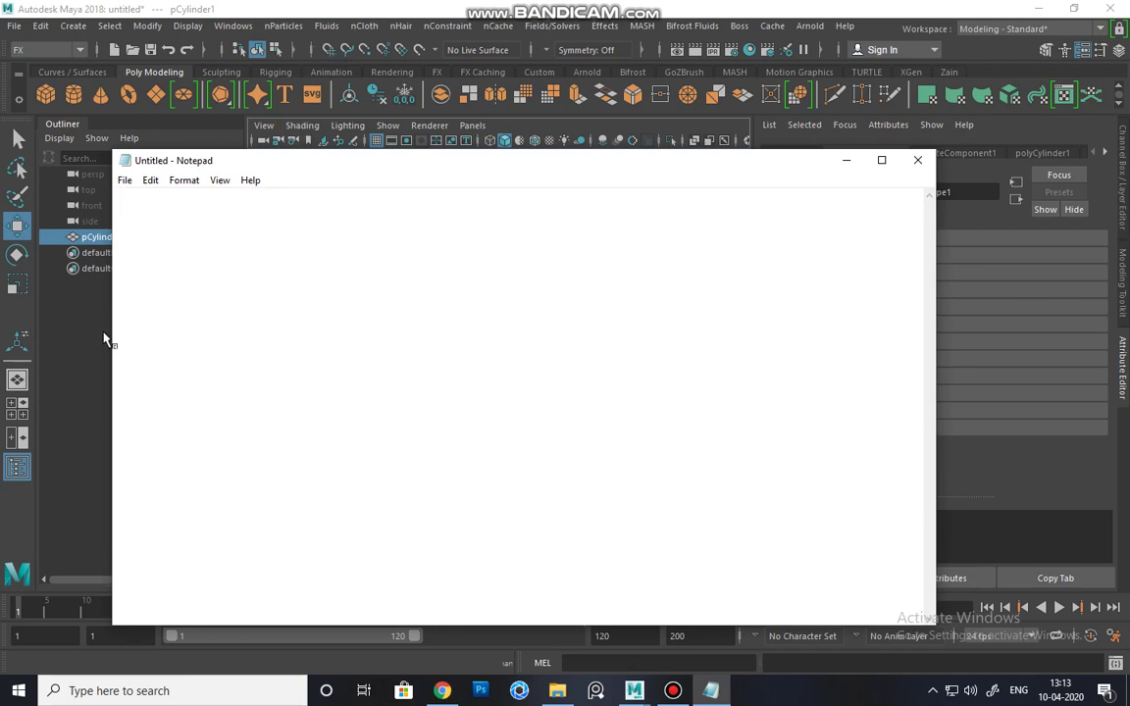
text(0k)
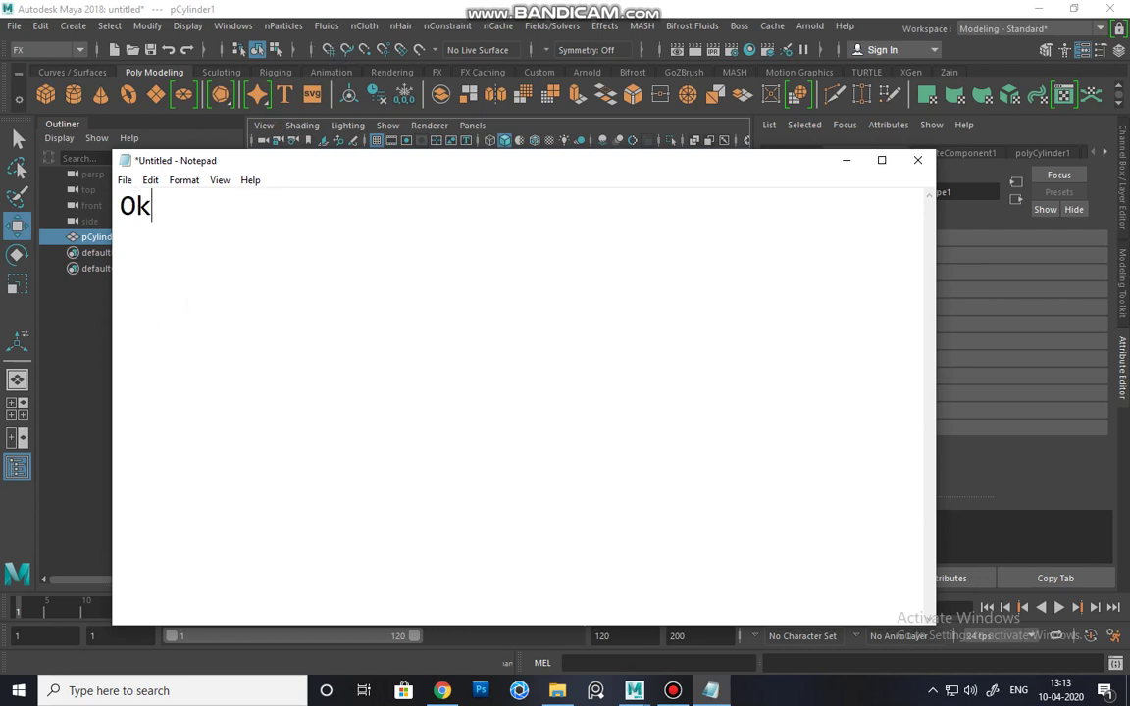
text(, so learn)
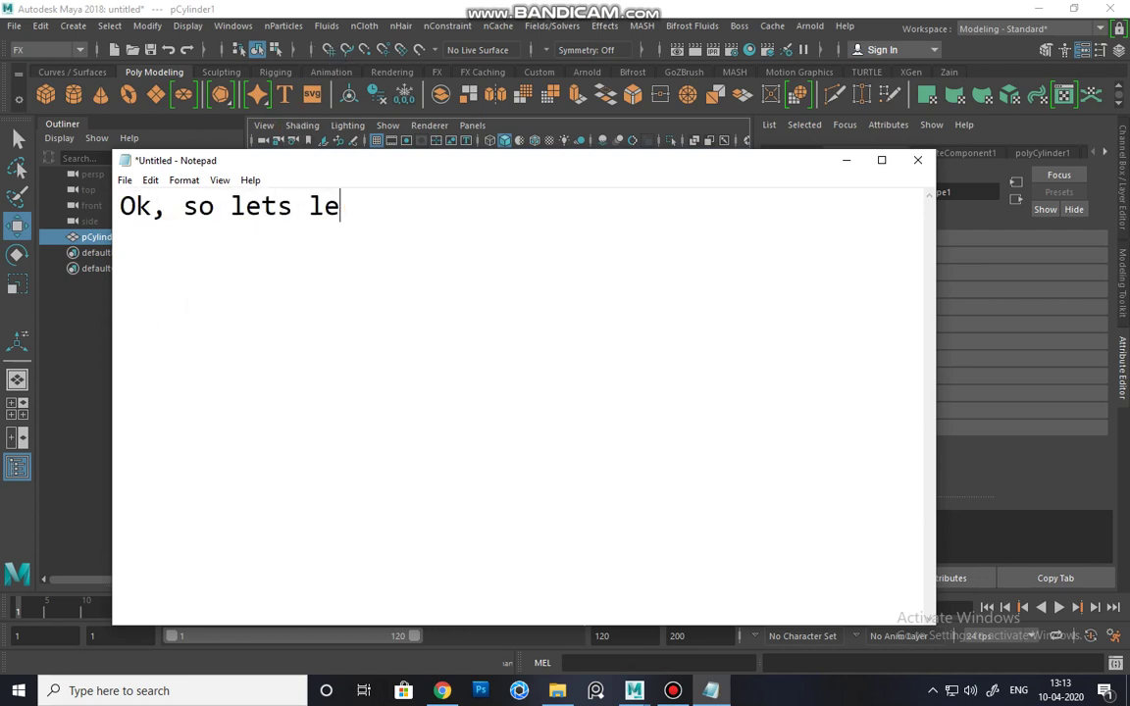
text( some ba)
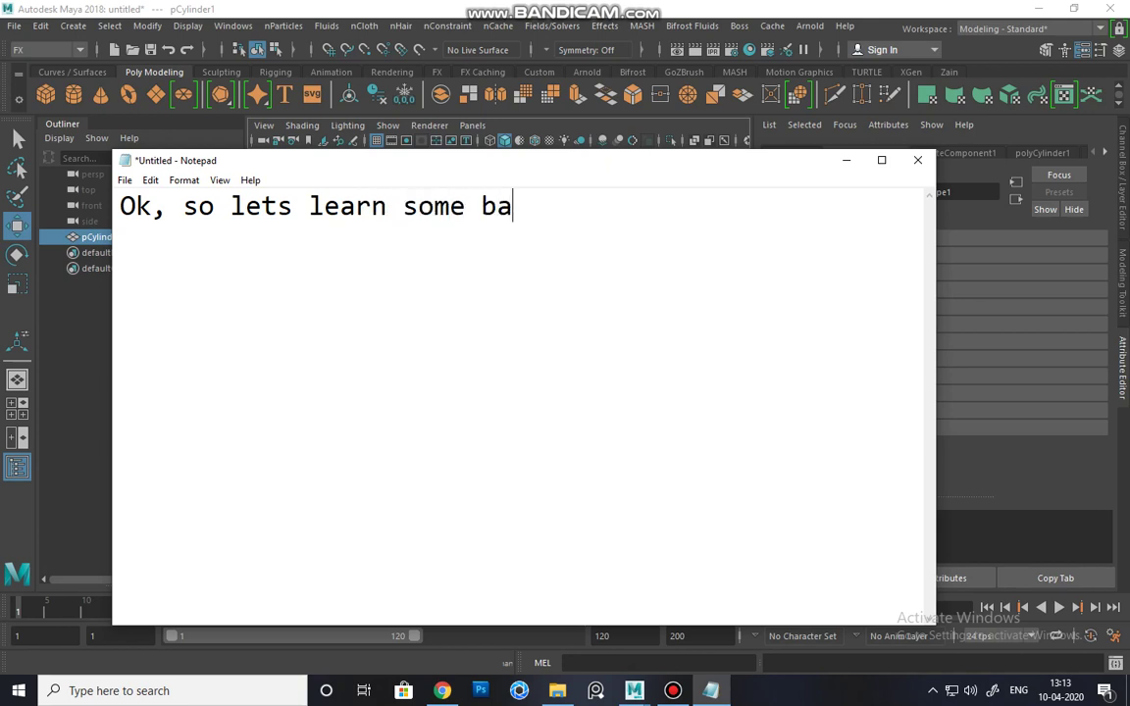
text(sic par)
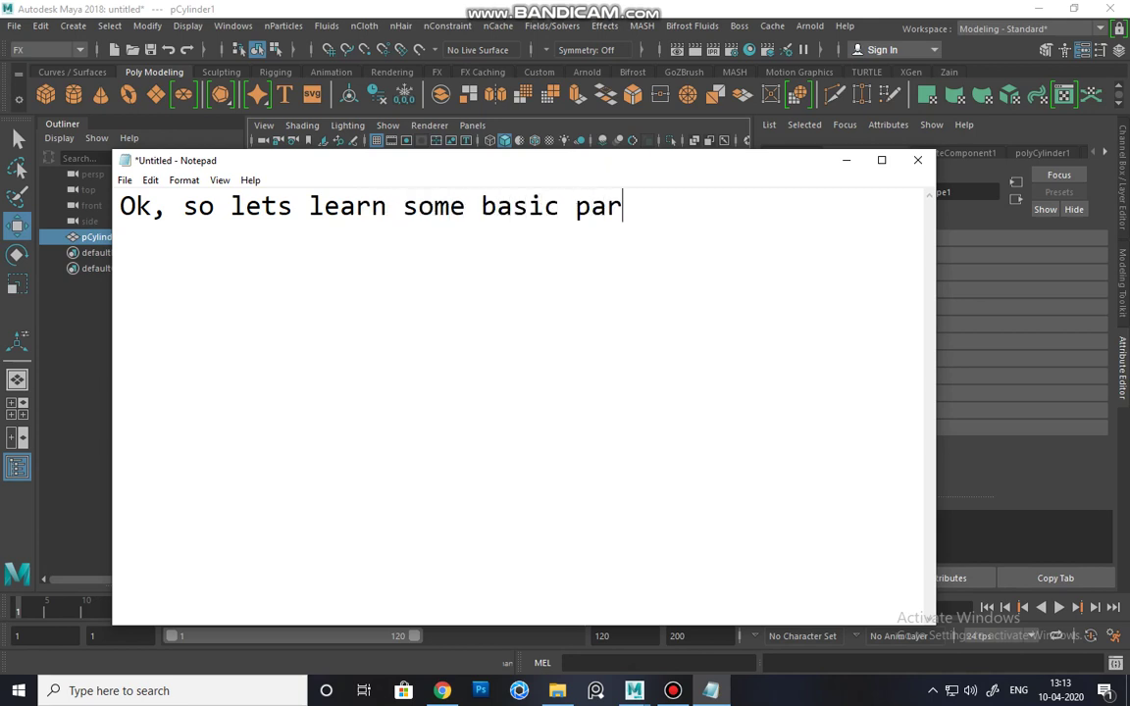
text(ticles ef)
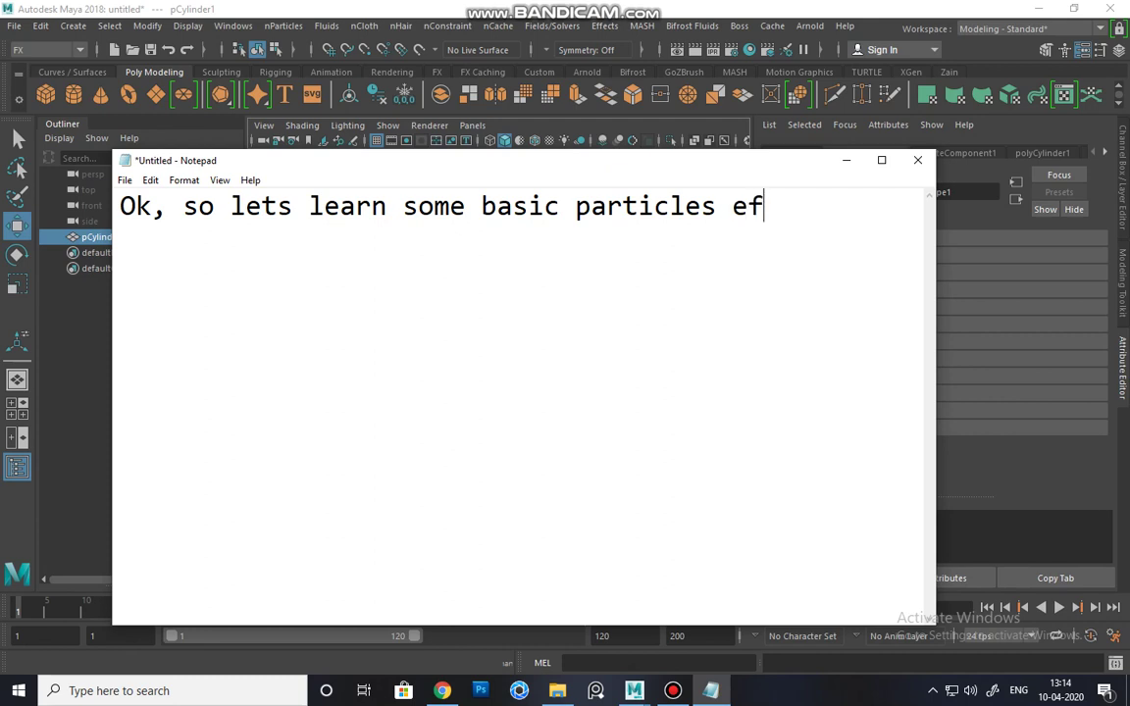
text(fect today )
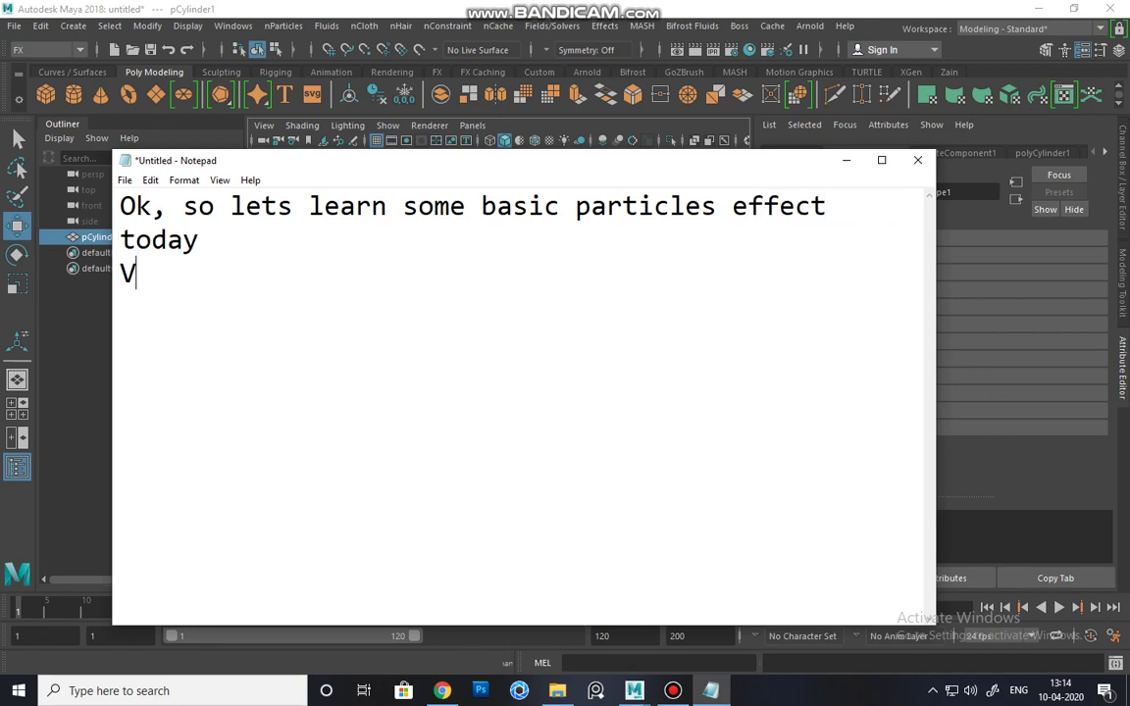
Step: Add the line "Very simple and easy to do if you follow the steps correctly." and return to Maya
text(Very simple )
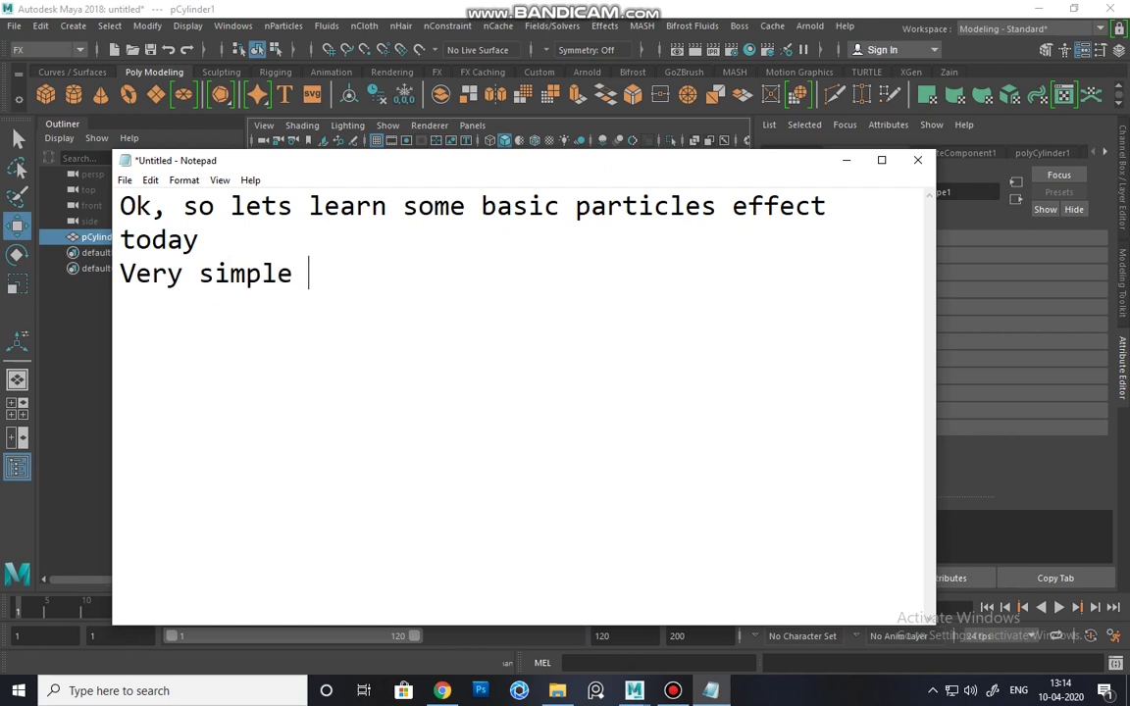
text(and easy to )
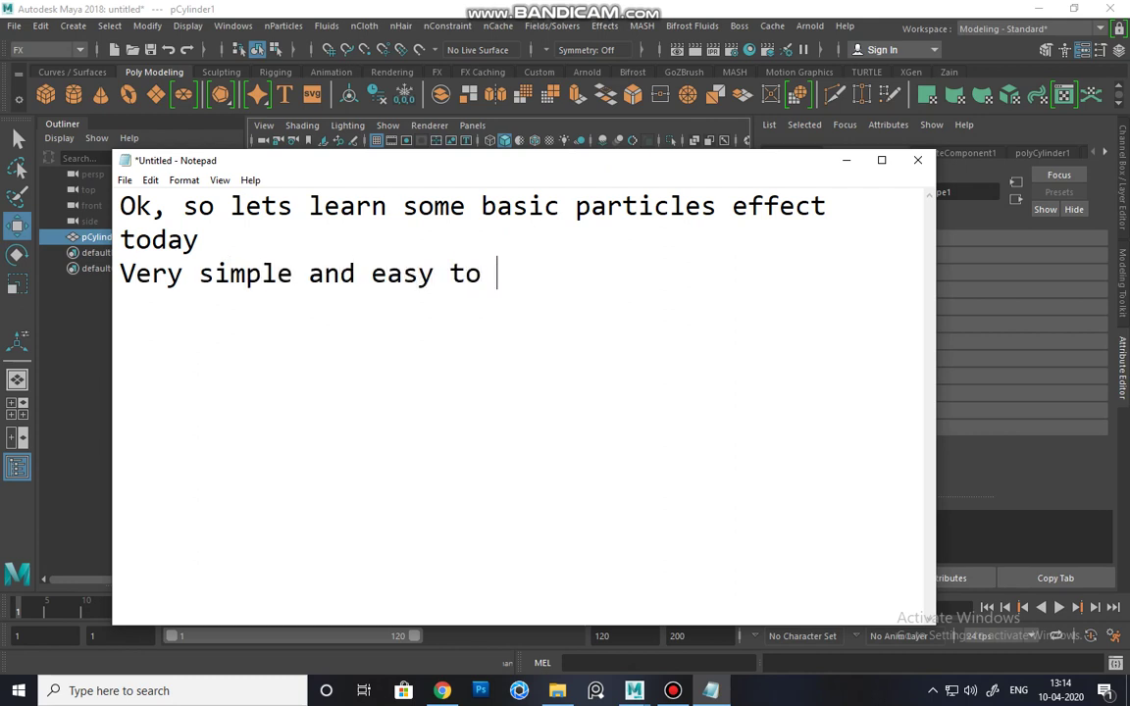
text(do if )
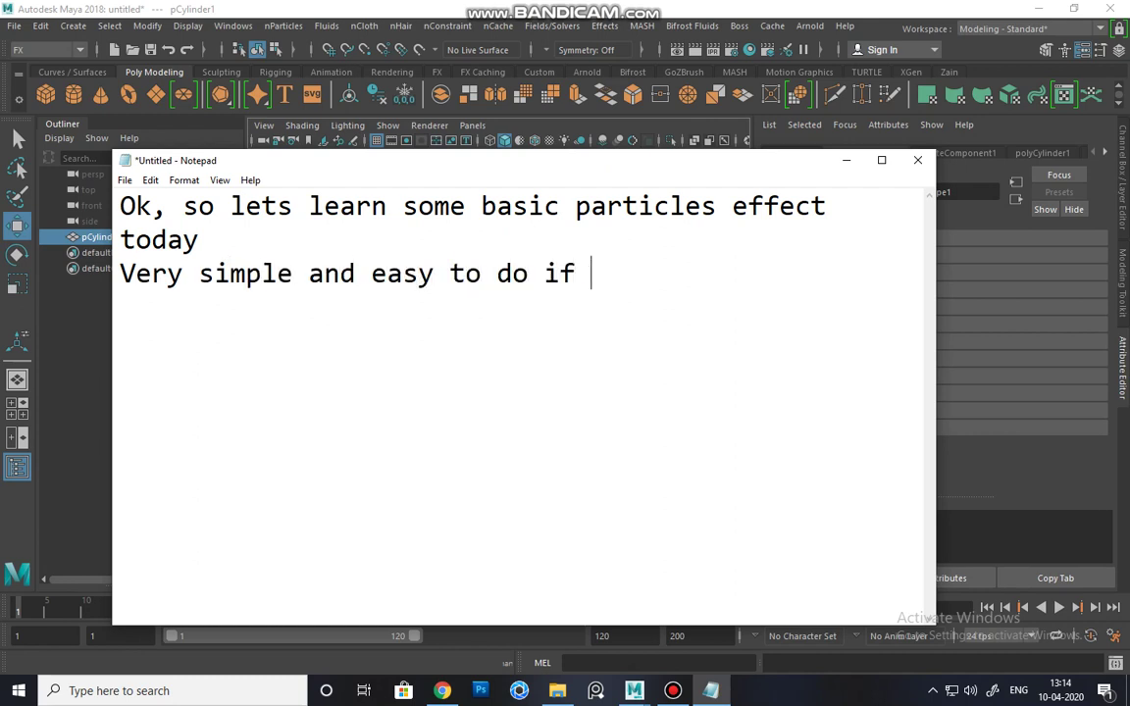
text(you follow )
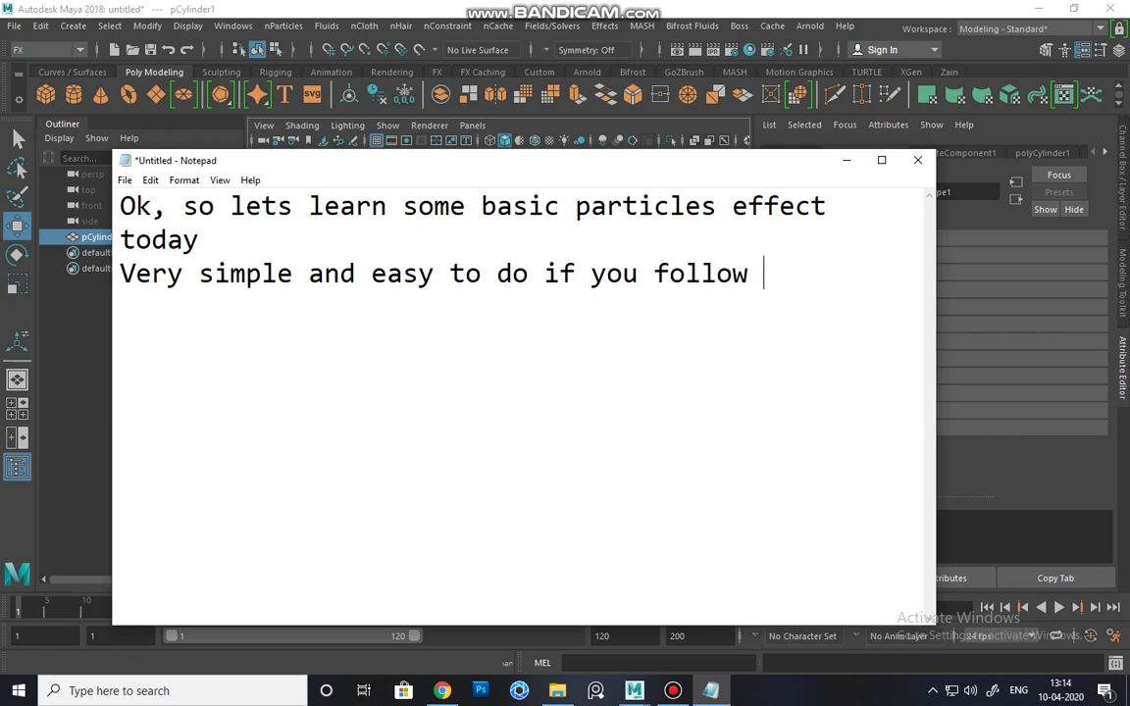
text(the steps)
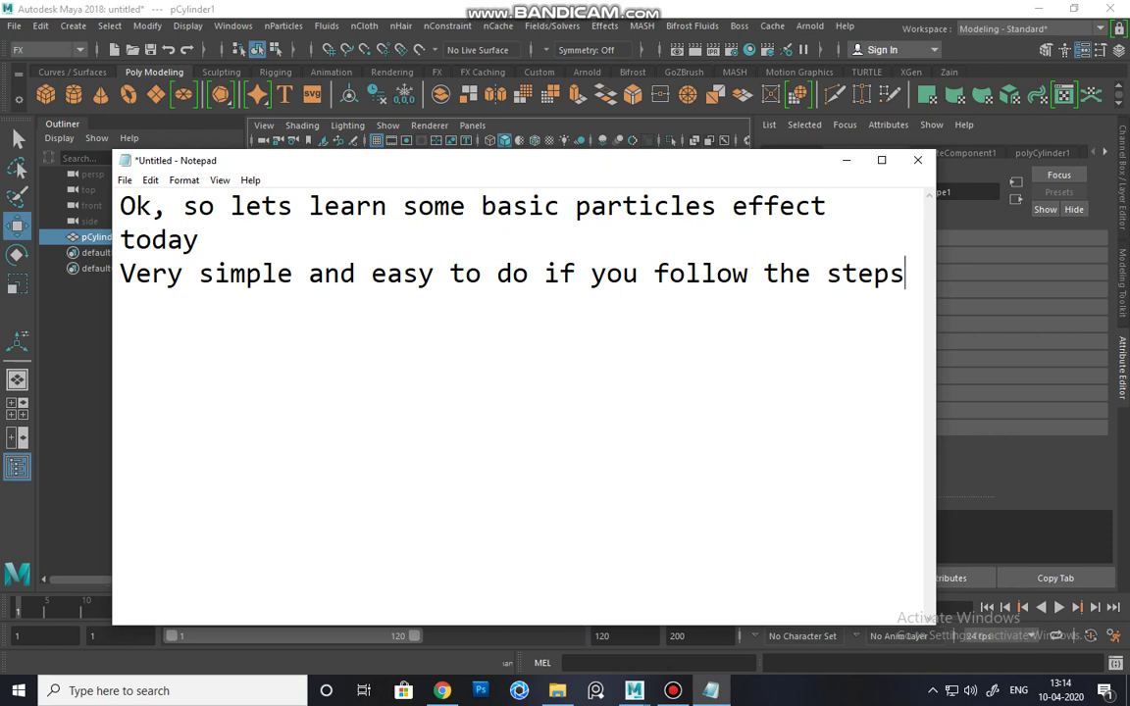
text( correctly.)
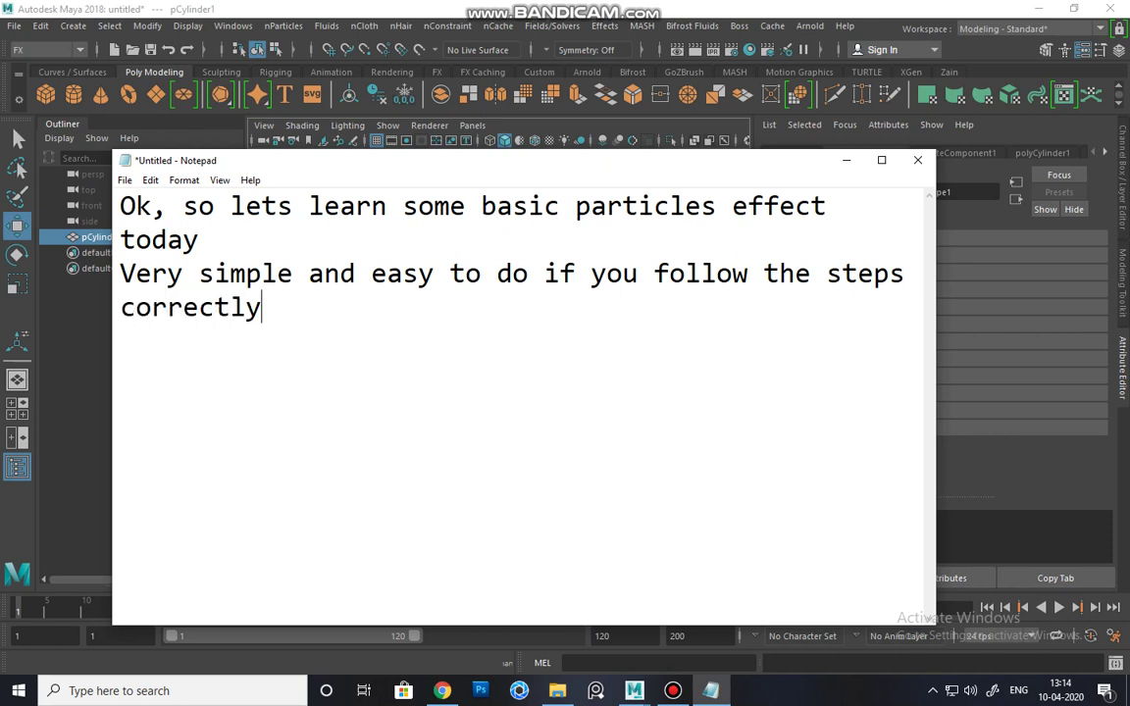
click(845, 162)
alt+drag(471, 314, 477, 339)
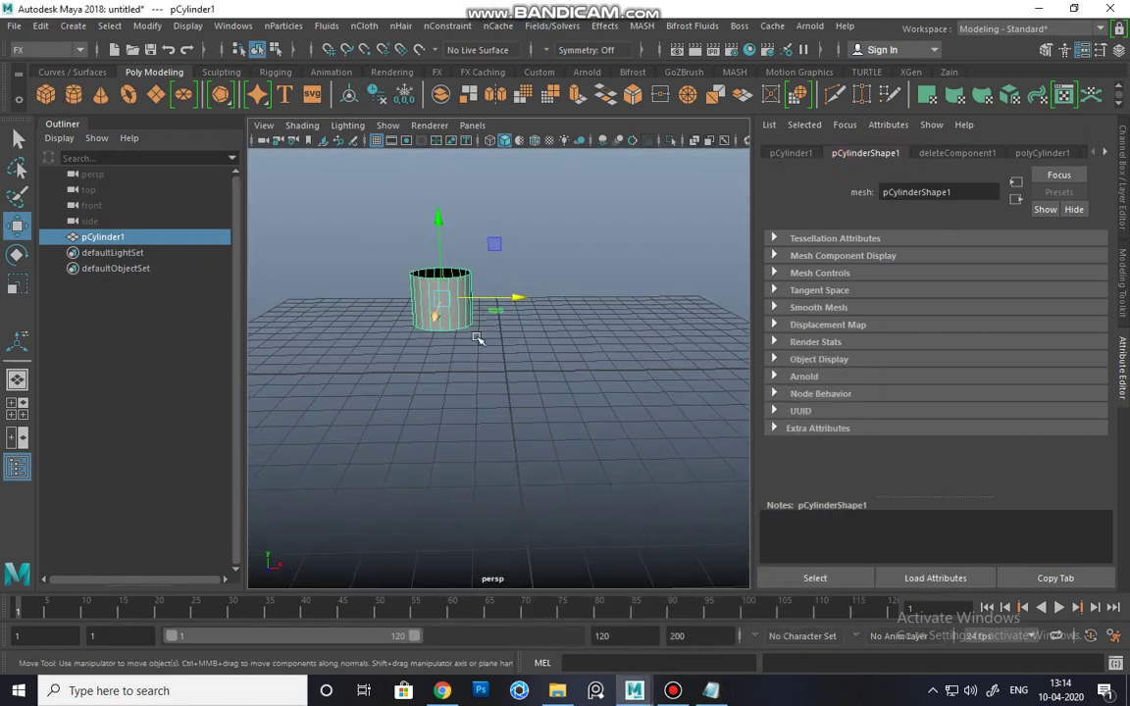
click(716, 691)
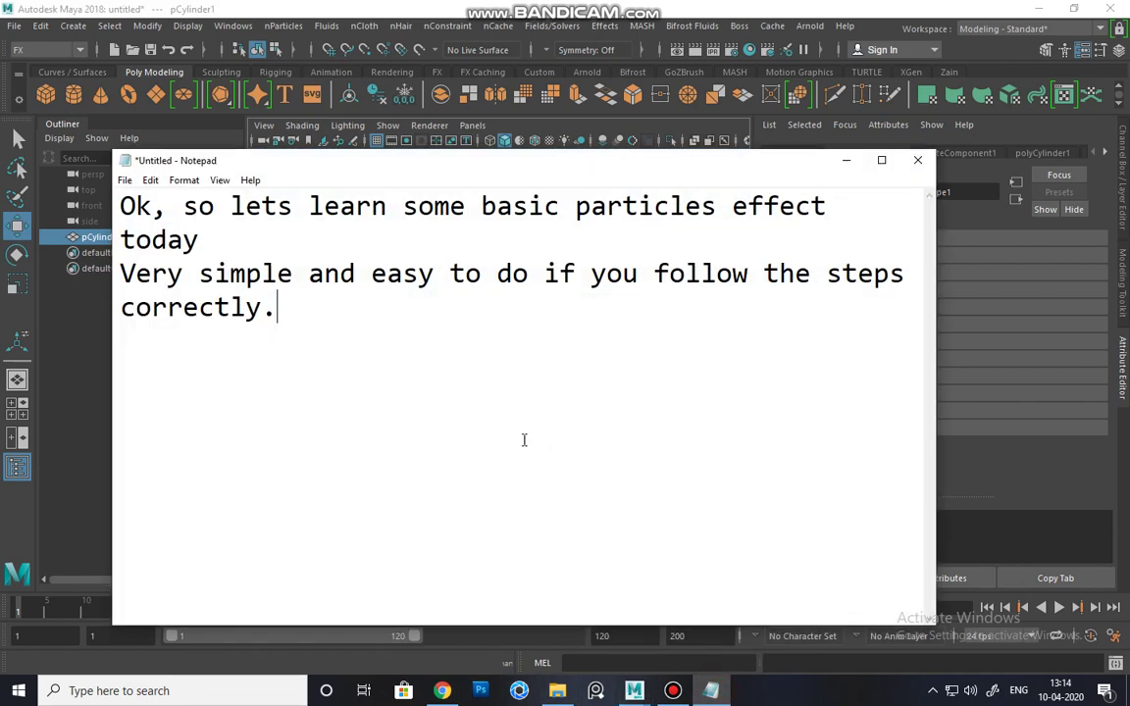
text(Ive created )
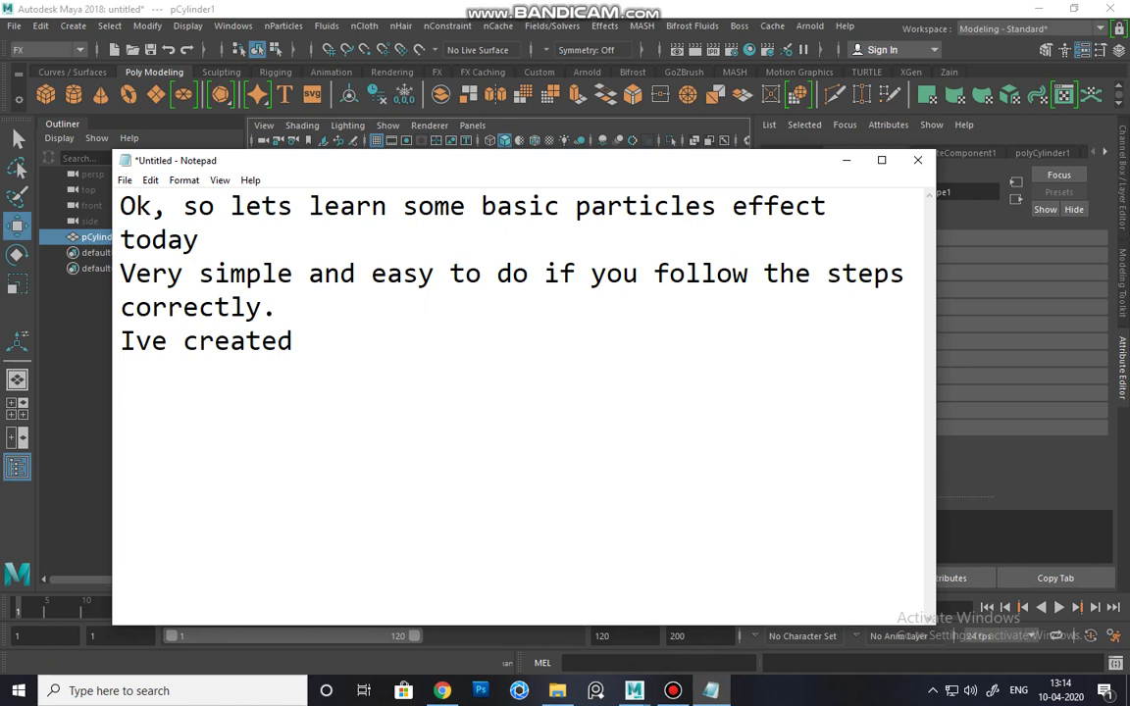
text(the c)
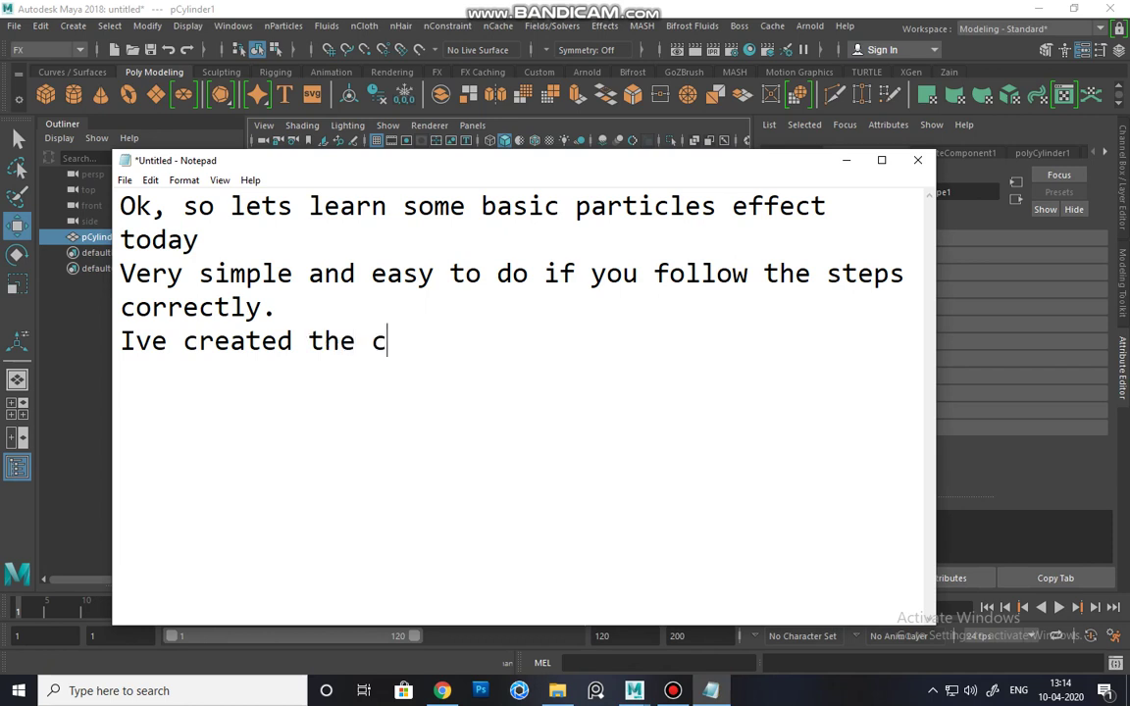
key(BackSpace)
key(BackSpace)
key(BackSpace)
key(BackSpace)
key(BackSpace)
key(BackSpace)
key(BackSpace)
key(BackSpace)
key(BackSpace)
key(BackSpace)
key(BackSpace)
key(BackSpace)
key(BackSpace)
key(BackSpace)
key(BackSpace)
key(BackSpace)
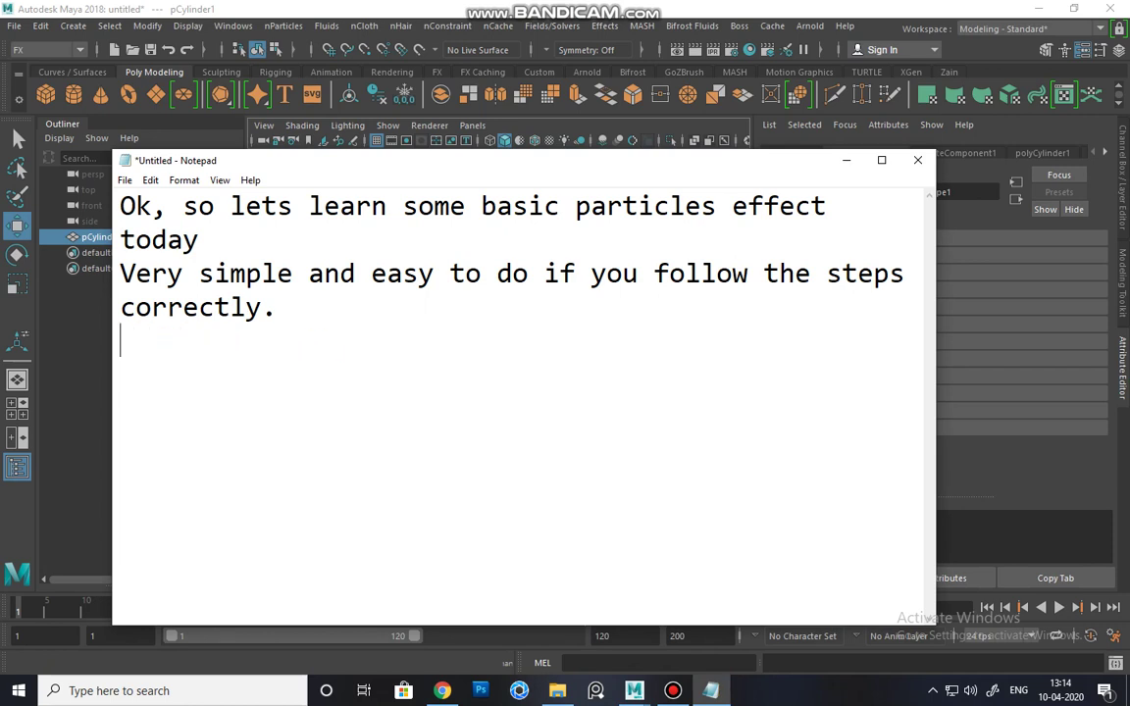
Step: Switch back to Maya and replace the existing cylinder with a new polygon cylinder raised to stand on the grid
click(846, 160)
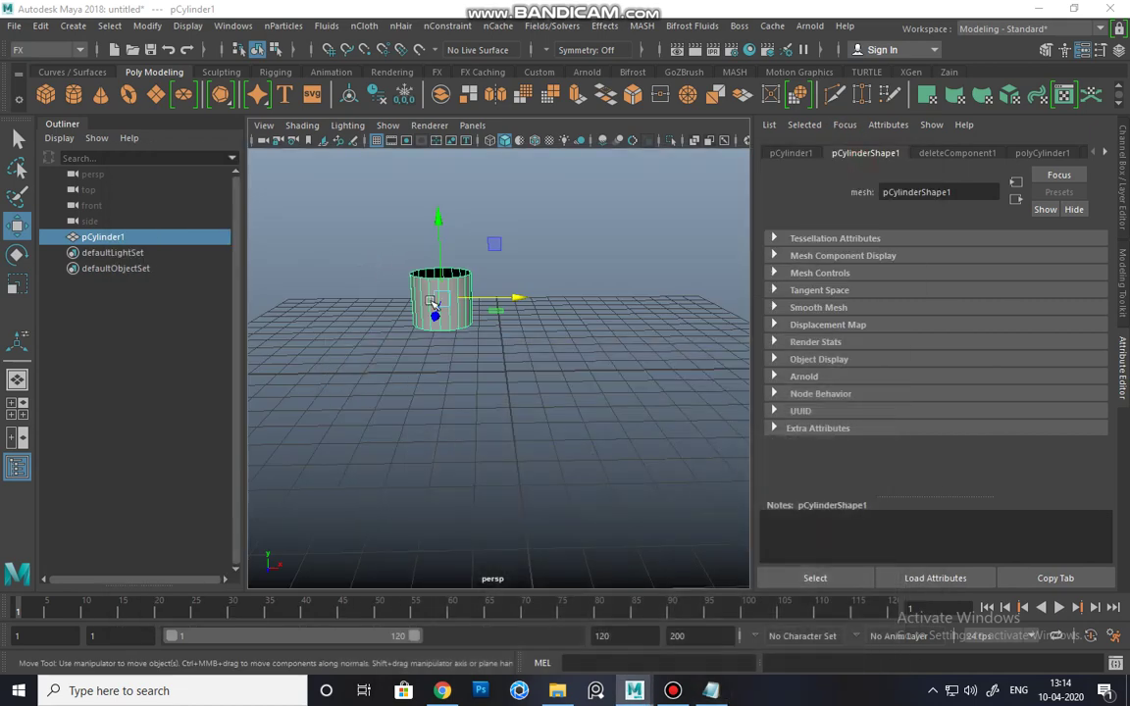
key(Delete)
click(74, 94)
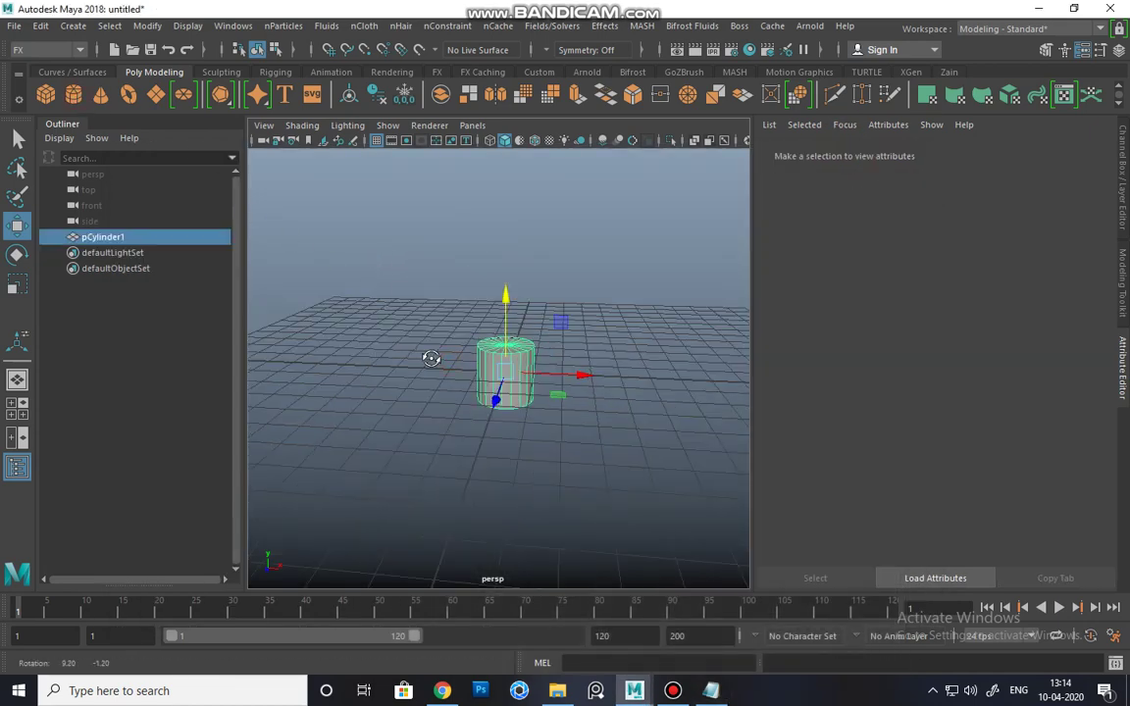
drag(503, 303, 504, 278)
Step: Reduce the new cylinder's Subdivisions Caps so that its top cap is a single undivided face
key(t)
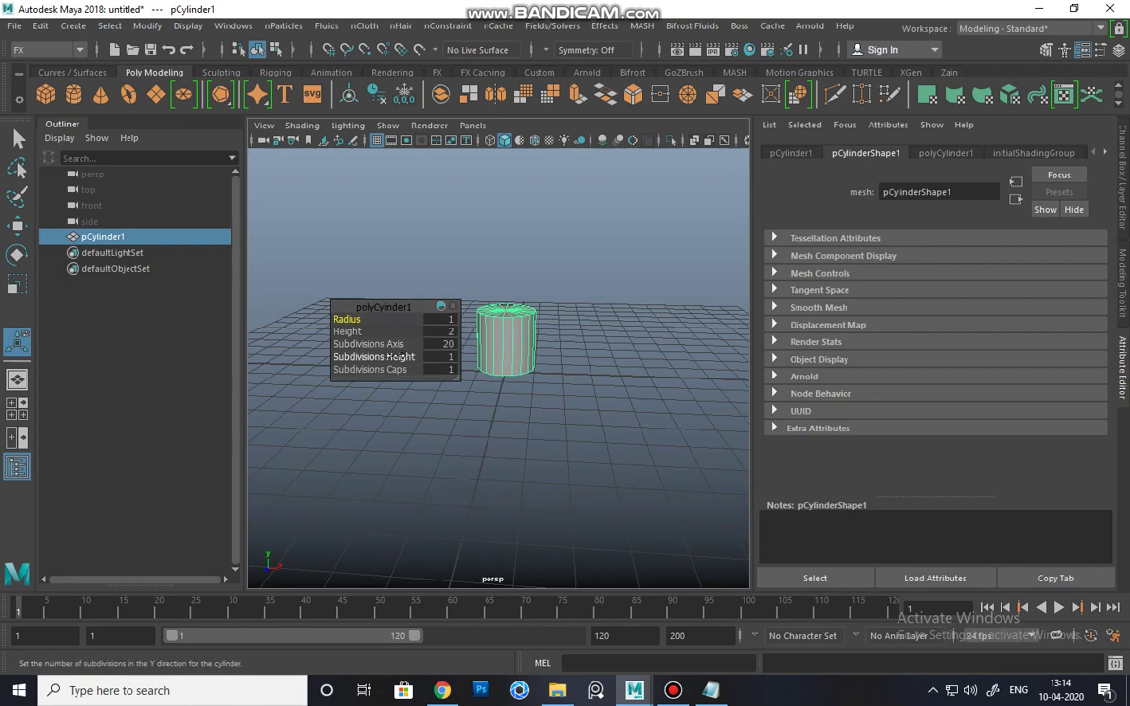
click(363, 357)
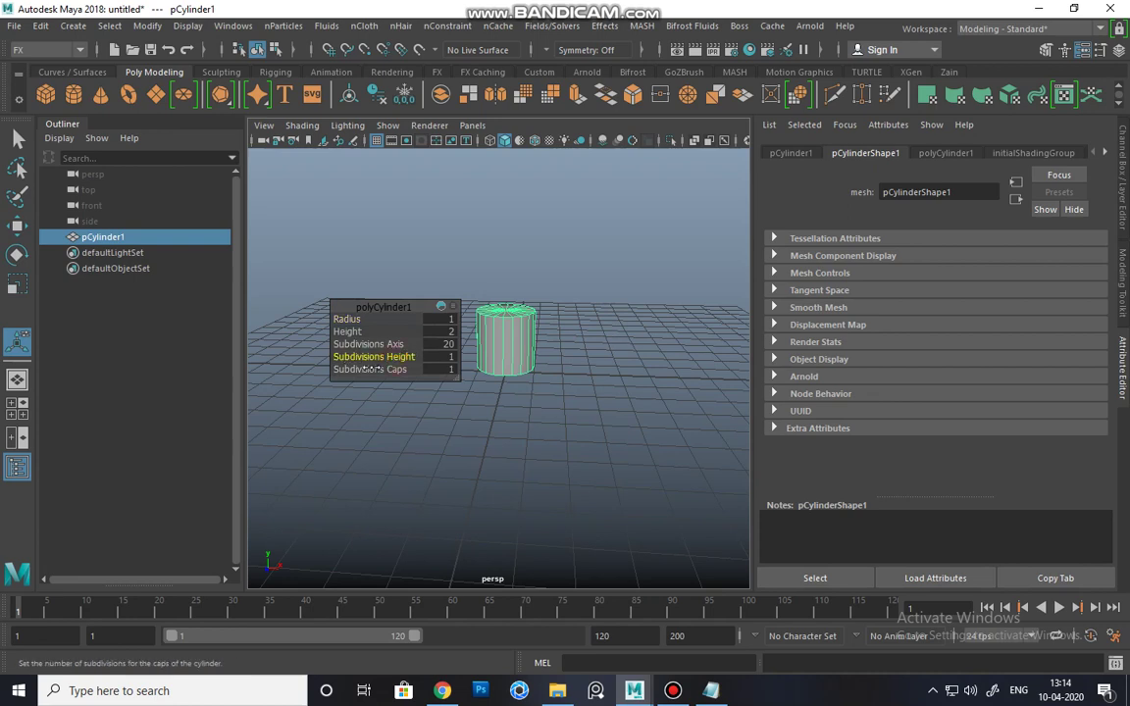
drag(381, 368, 340, 368)
key(w)
alt+drag(486, 343, 463, 342)
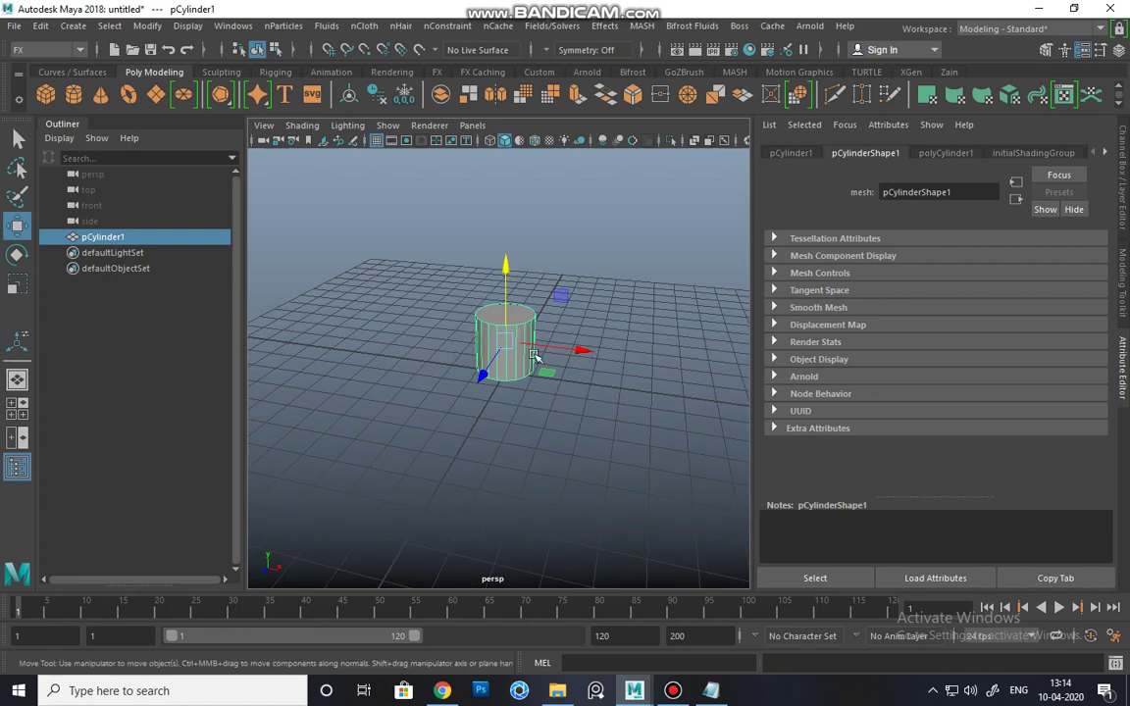
Step: Delete the cylinder's top cap face in face selection mode to open it
right_drag(516, 344, 531, 233)
key(F11)
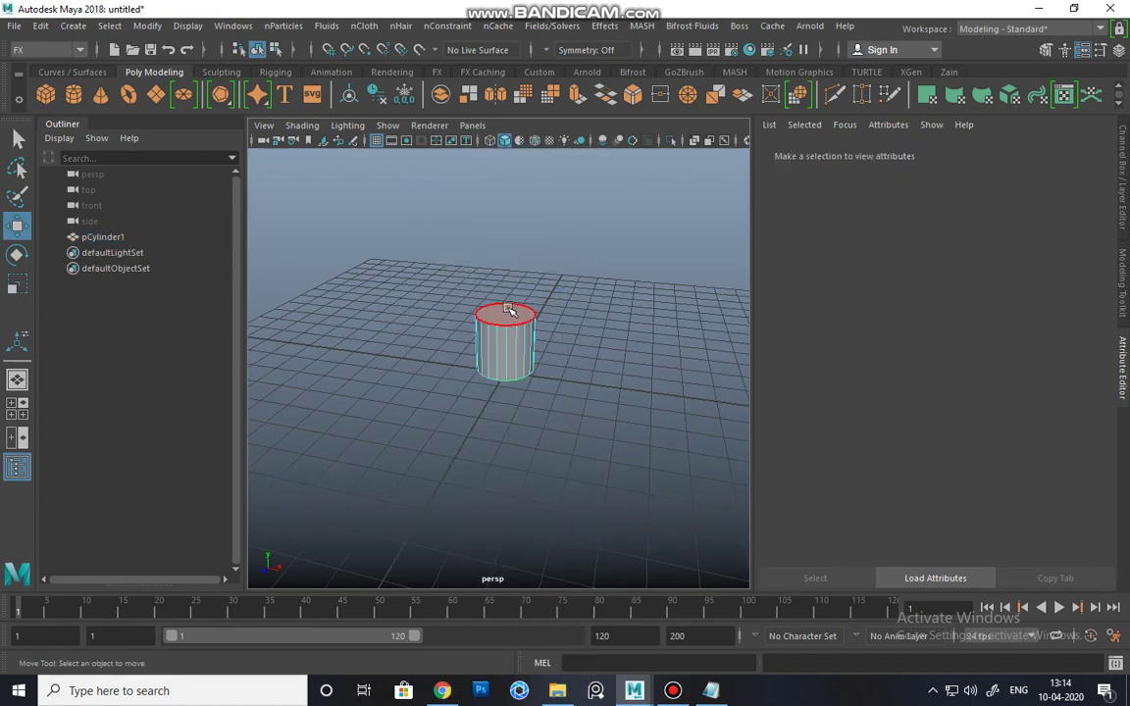
click(508, 312)
key(Delete)
Step: In the side view, lower the cylinder's top ring of vertices to make it slightly shorter
alt+drag(525, 354, 574, 317)
key(space)
key(space)
scroll(525, 338, up, 5)
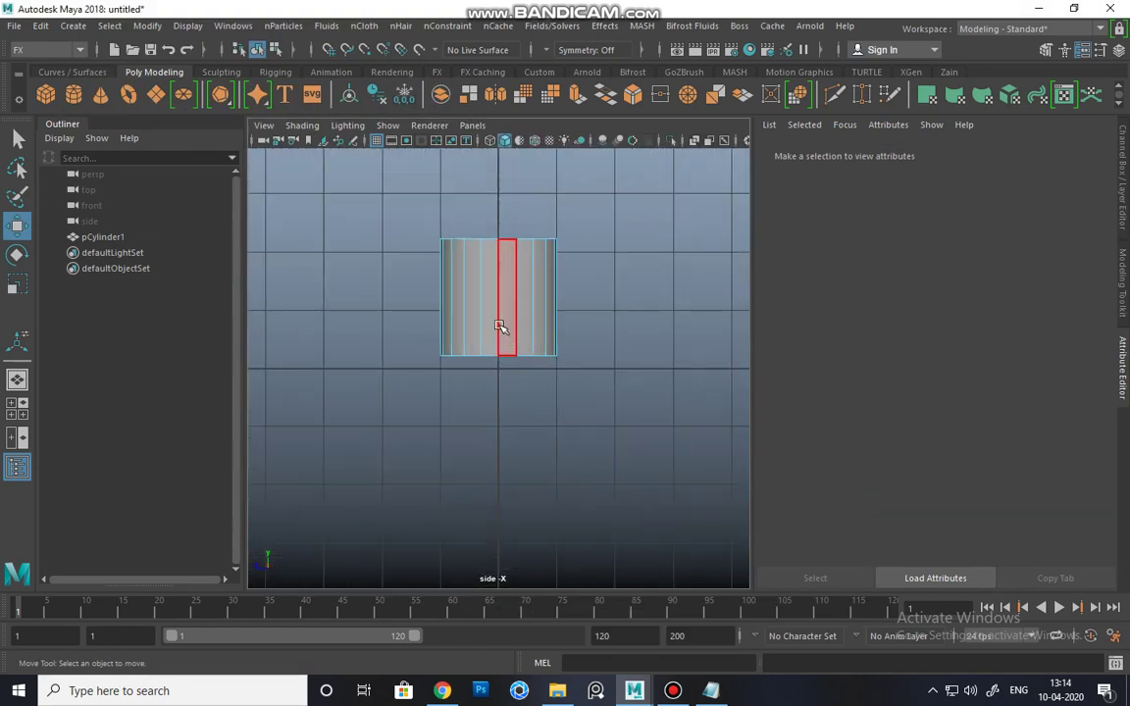
alt+middle_drag(502, 327, 490, 358)
right_drag(488, 348, 429, 193)
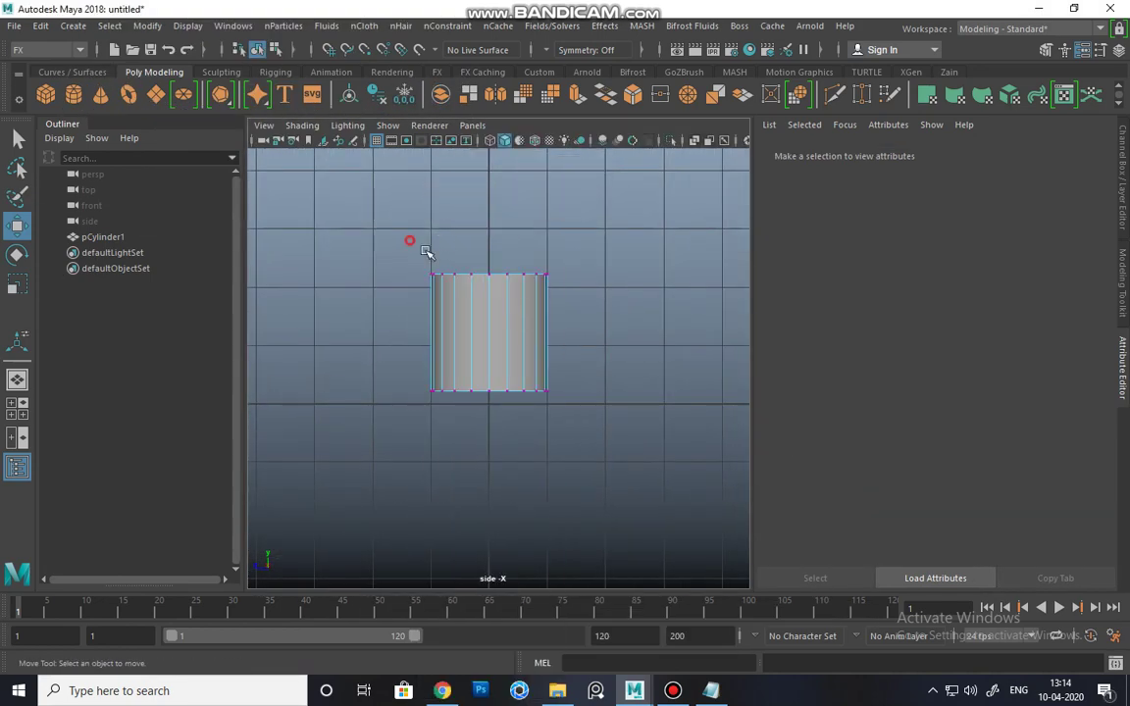
drag(422, 250, 554, 294)
drag(491, 218, 491, 233)
Step: Return to object mode and move the whole cylinder upward and about three grid units along the Z axis
right_drag(467, 190, 537, 152)
drag(440, 341, 291, 334)
alt+middle_drag(359, 306, 499, 348)
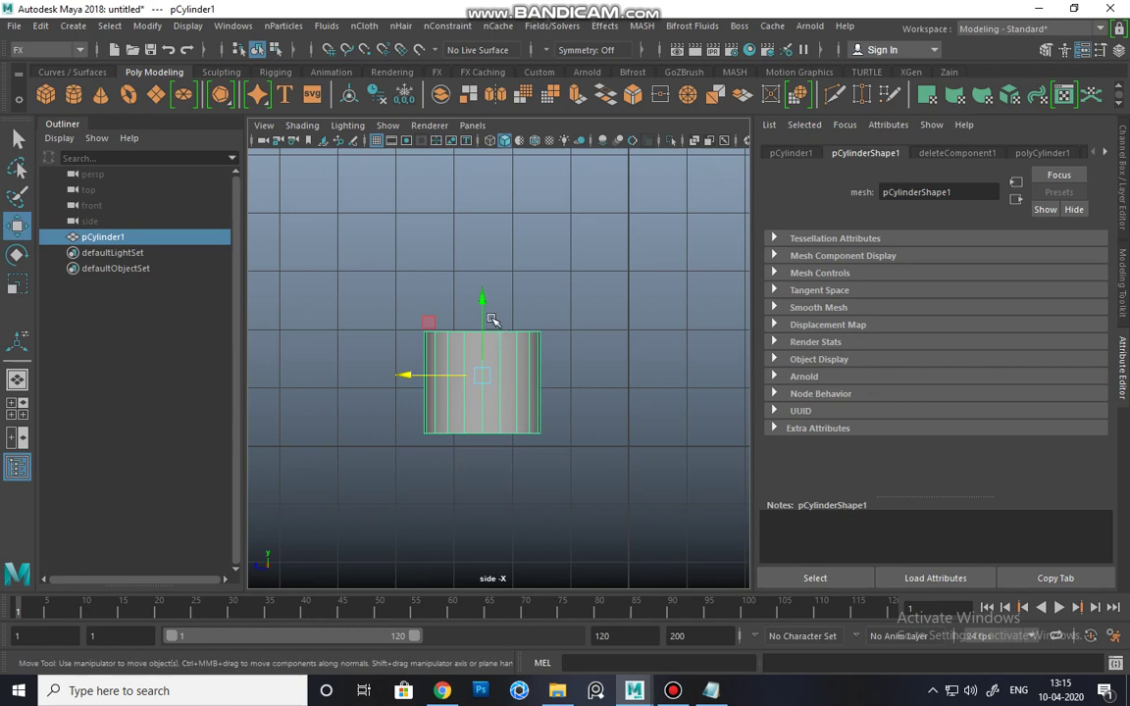
drag(482, 281, 480, 138)
alt+middle_drag(494, 243, 495, 333)
drag(483, 260, 472, 211)
drag(410, 264, 368, 263)
Step: Create a polygon sphere at the origin and raise it about 2.1 units along the Y axis
click(949, 72)
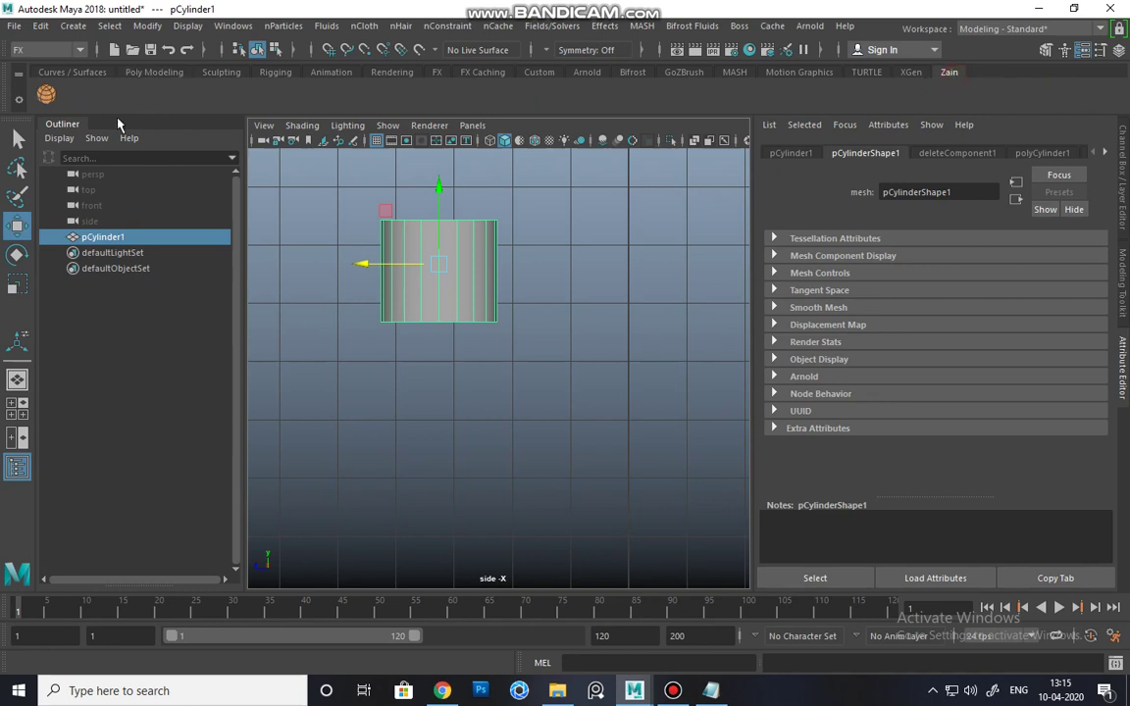
click(45, 94)
alt+middle_drag(533, 368, 422, 341)
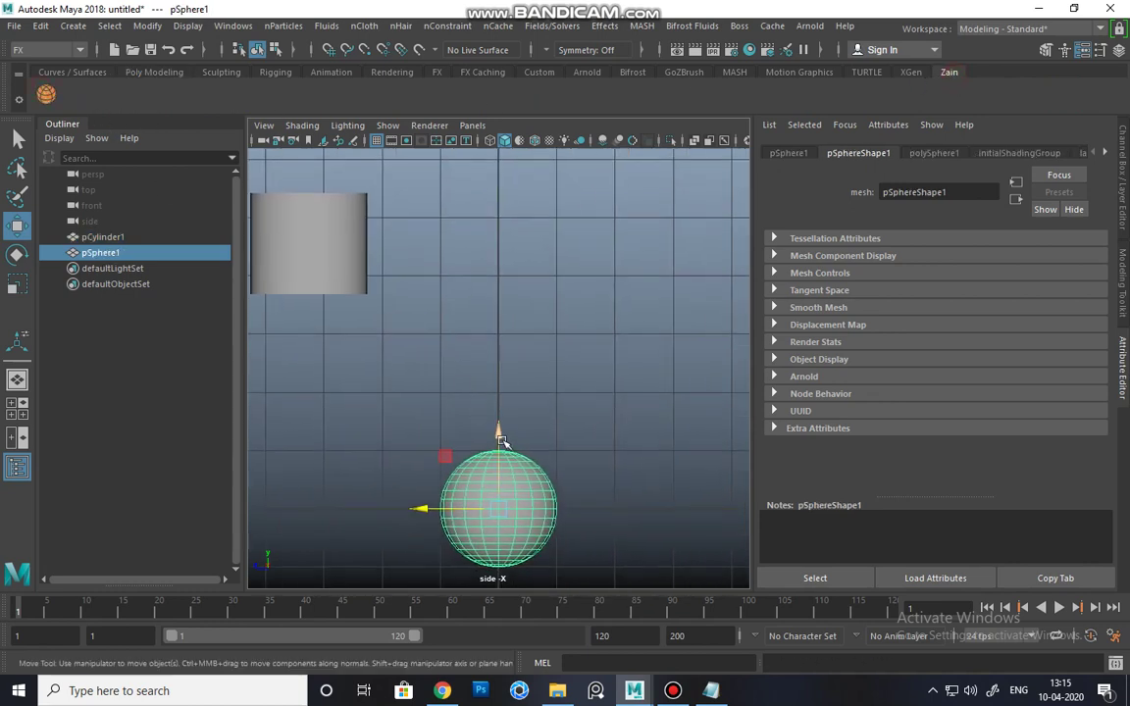
drag(499, 431, 498, 314)
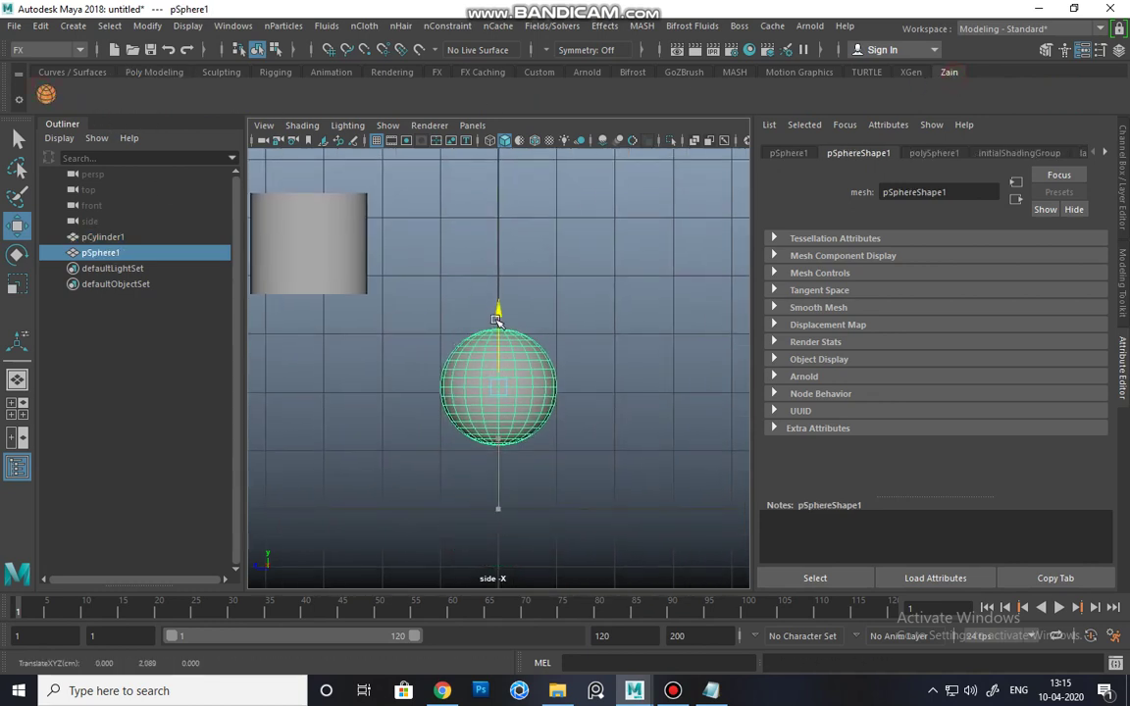
Step: Set the sphere's Subdivisions Axis to 38 and increase its Subdivisions Height for a denser mesh
key(t)
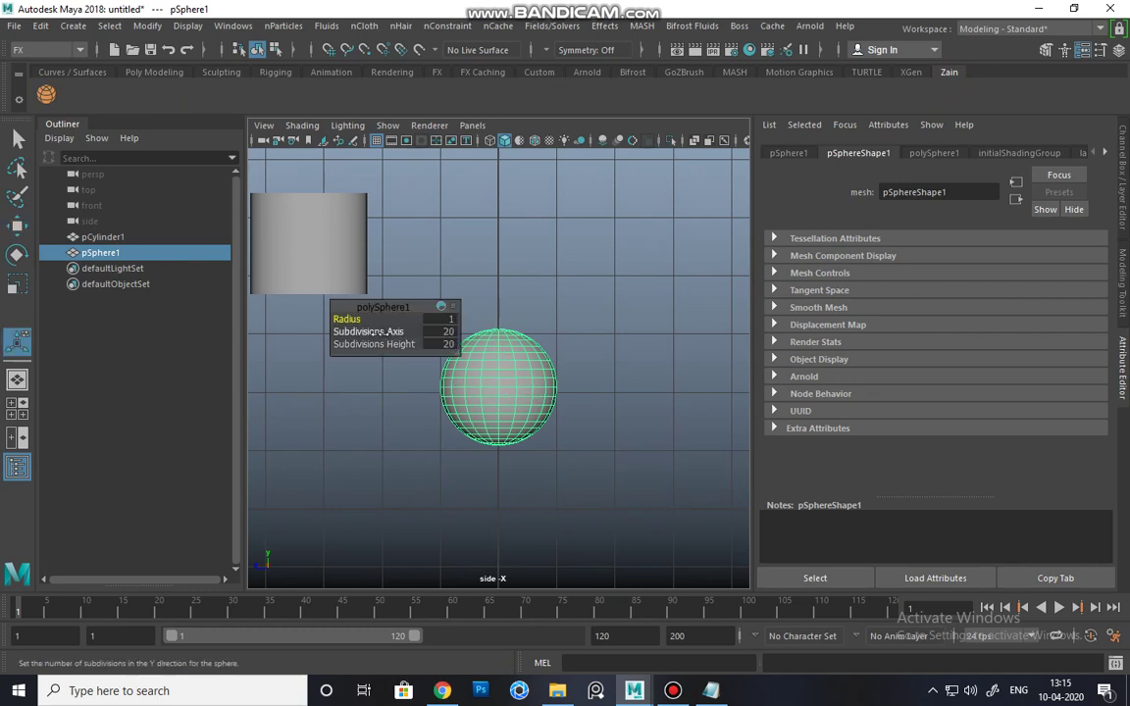
drag(371, 332, 480, 339)
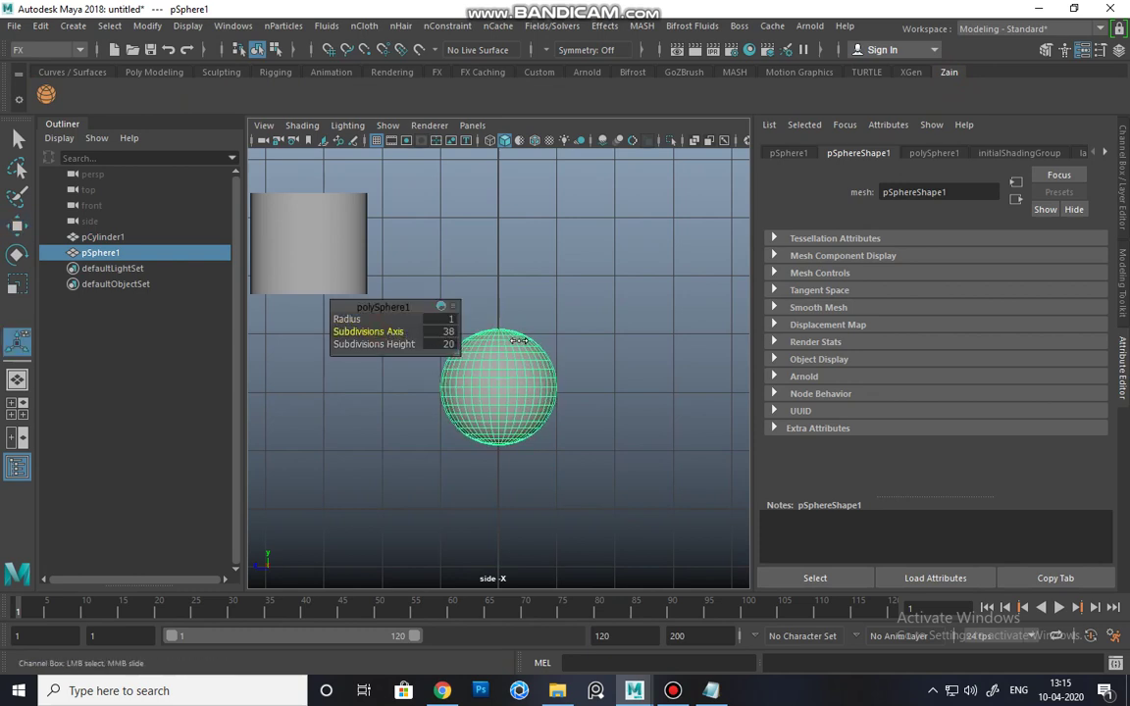
drag(390, 345, 549, 340)
key(w)
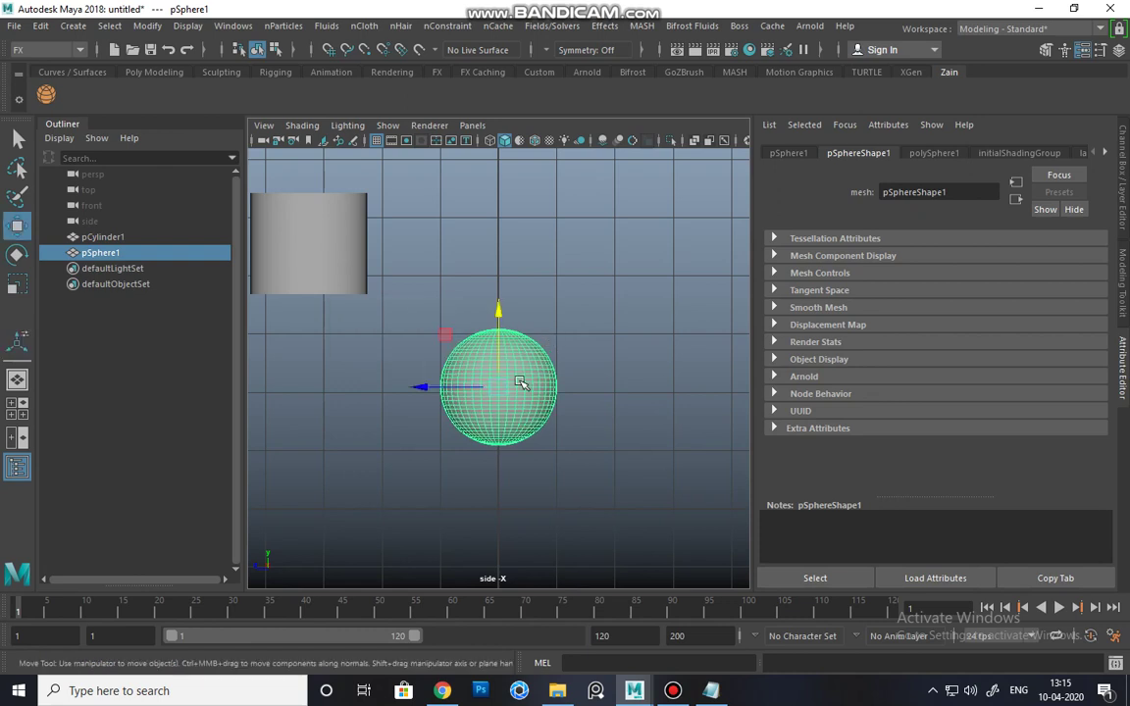
Step: Select all faces in the sphere's upper half and delete them to leave an open bowl
scroll(520, 382, up, 3)
alt+middle_drag(517, 388, 529, 372)
right_drag(529, 372, 436, 252)
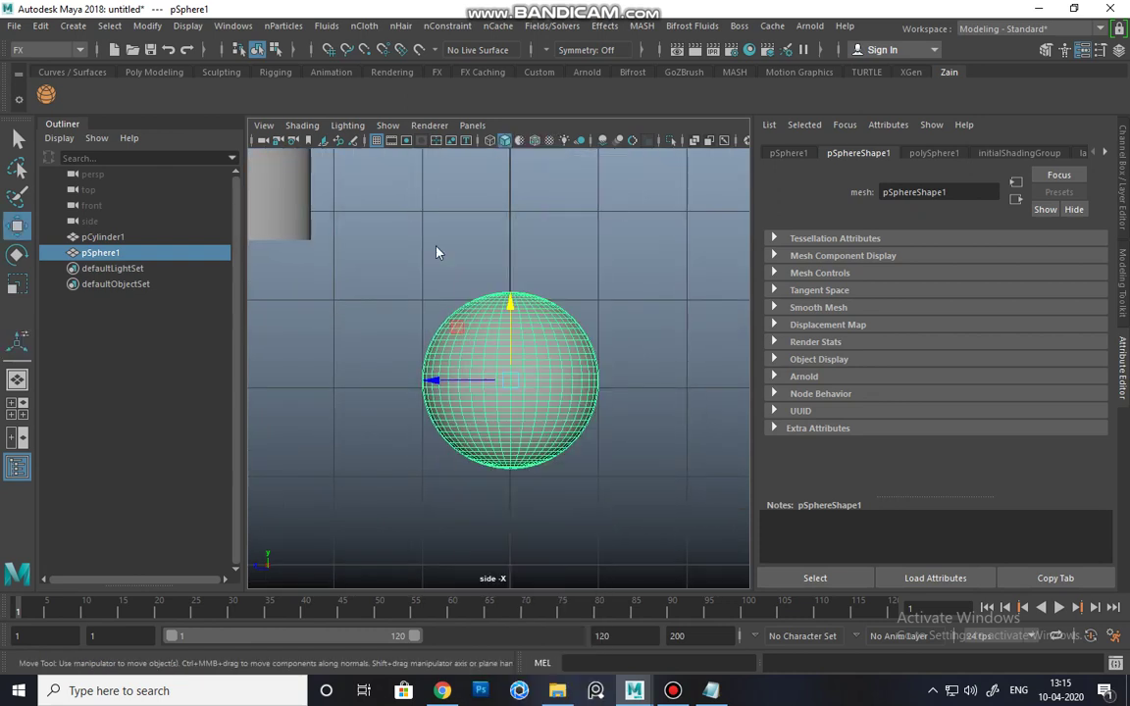
drag(411, 230, 613, 384)
key(Delete)
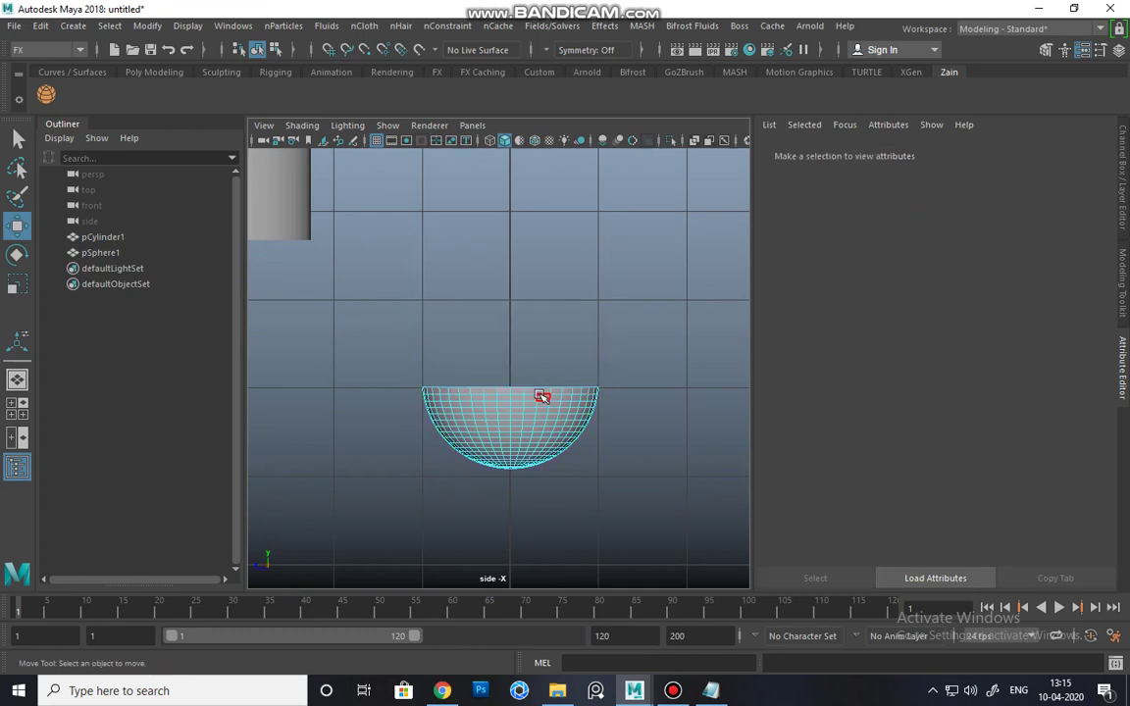
Step: Return the bowl to object mode and reposition it along the Y axis, lowering it beneath the cylinder close to the grid
right_drag(540, 396, 610, 157)
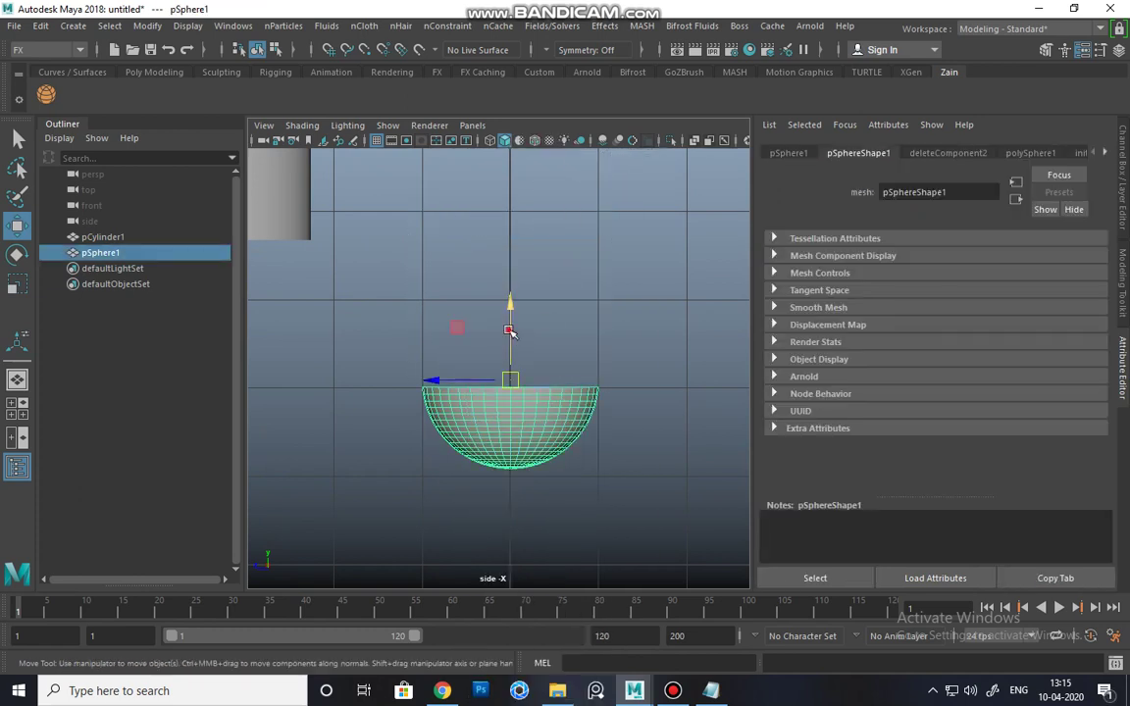
drag(509, 330, 511, 228)
key(space)
key(space)
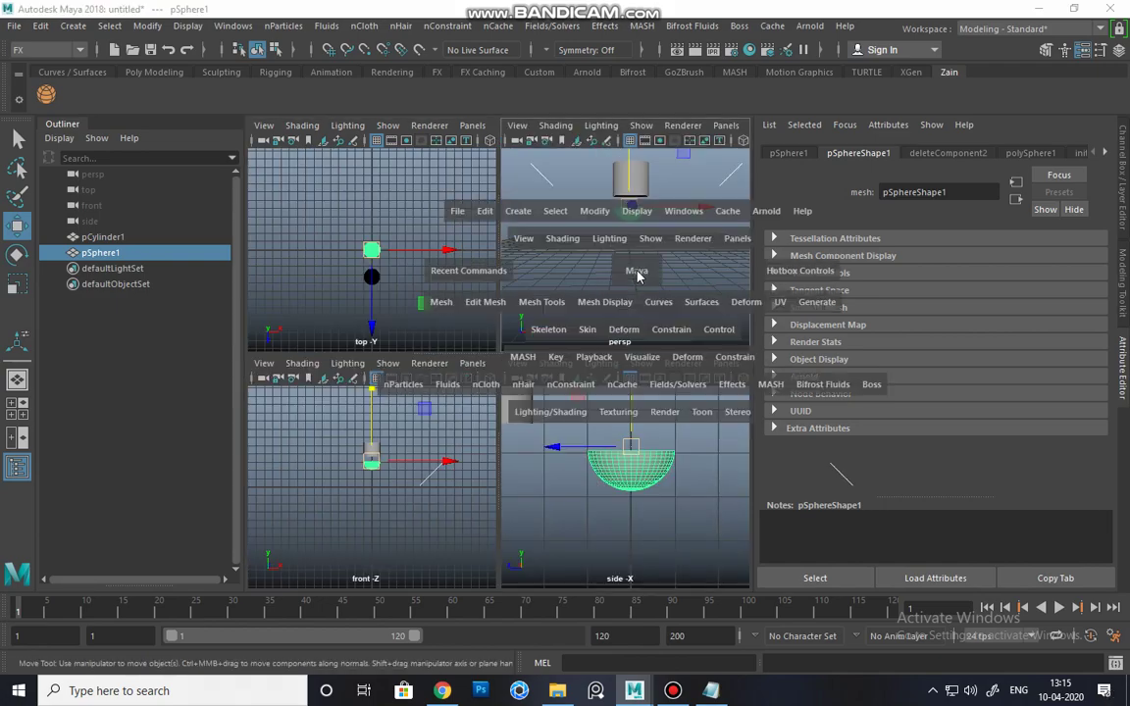
alt+drag(543, 361, 491, 294)
drag(498, 215, 476, 353)
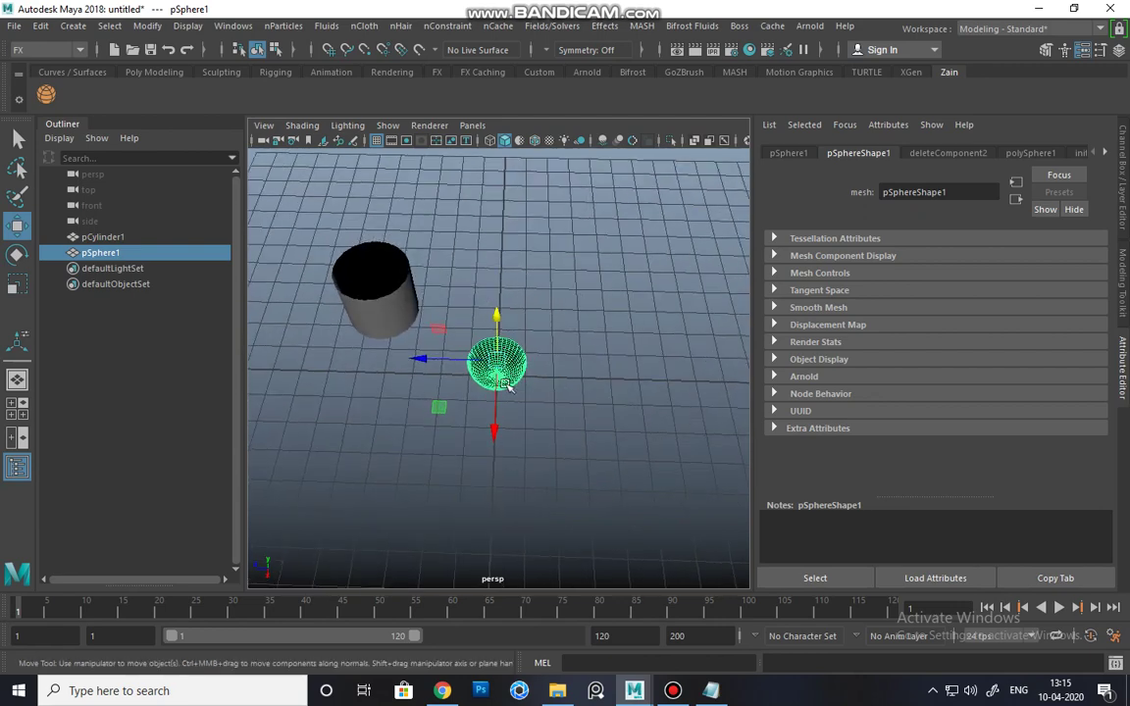
Step: Select the cylinder in the top view and move it slightly toward the bowl, to about 2.9 on the Z axis
key(space)
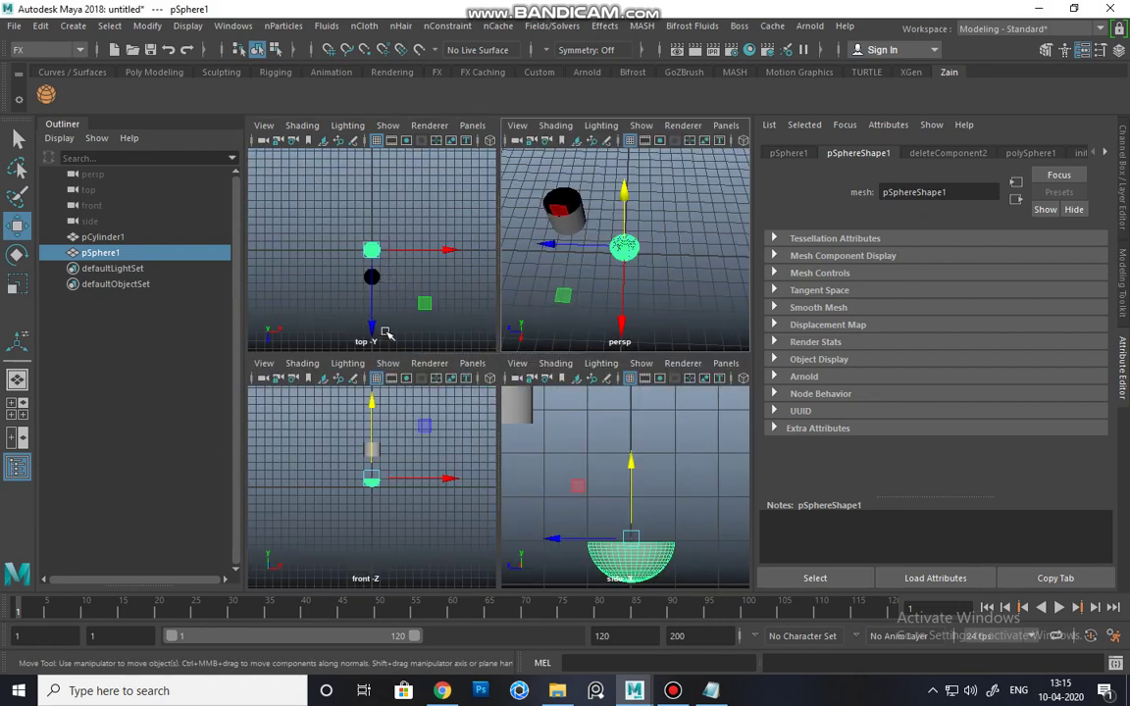
key(space)
scroll(385, 306, up, 5)
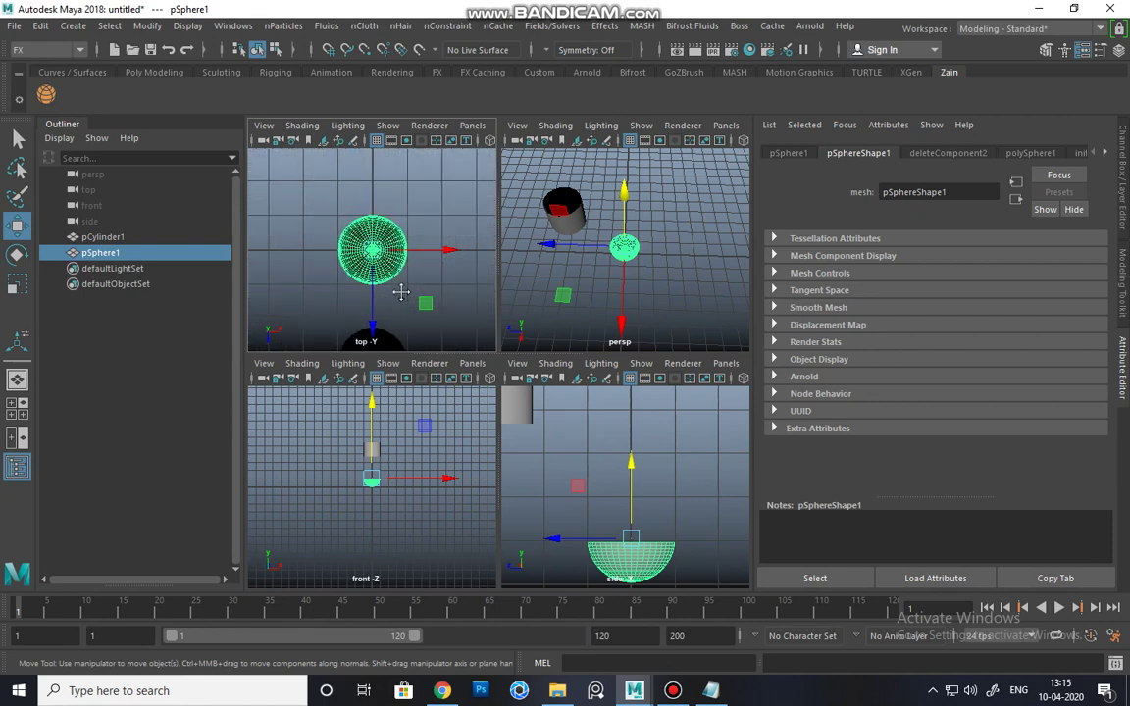
alt+middle_drag(402, 292, 425, 189)
click(421, 276)
drag(396, 313, 397, 298)
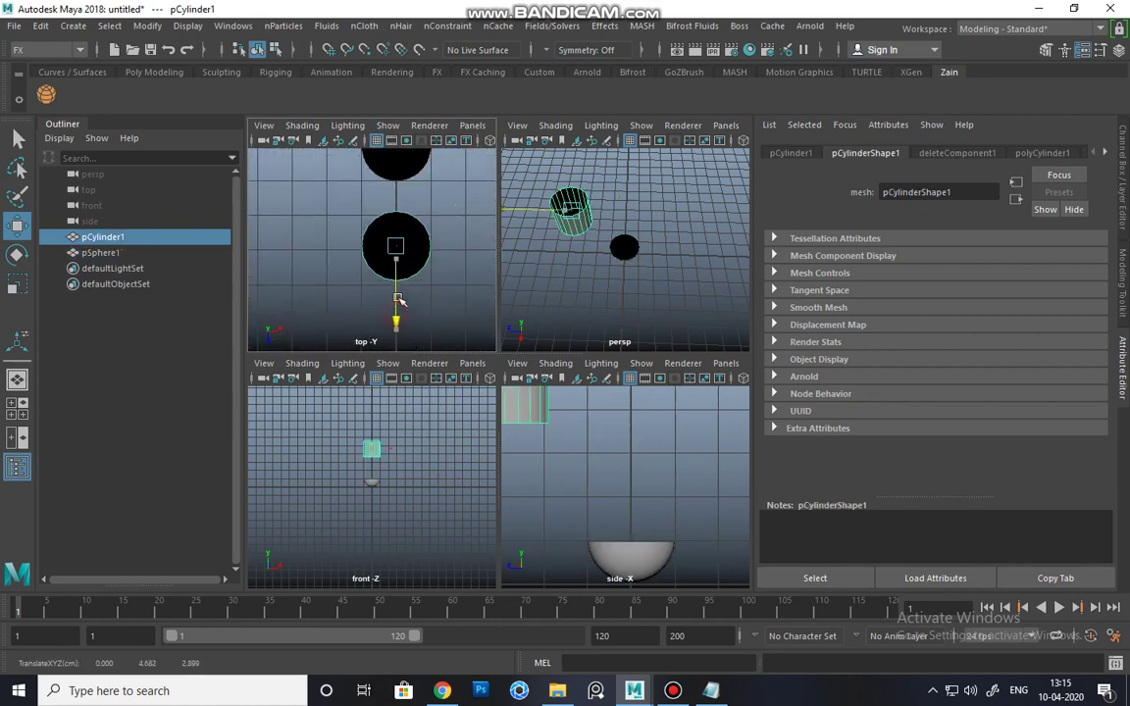
Step: Shift the cylinder closer to the bowl along the Z axis and lower it to sit just above the bowl's rim
key(space)
alt+drag(529, 327, 454, 247)
drag(425, 176, 469, 265)
drag(374, 269, 454, 284)
key(r)
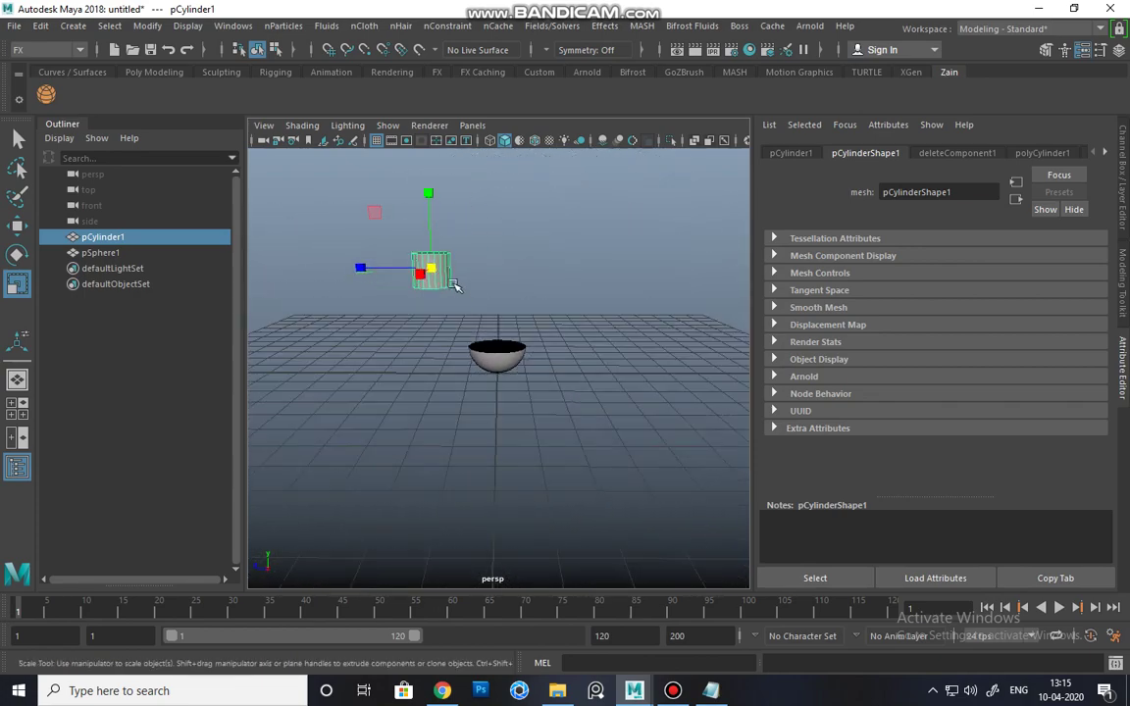
key(w)
drag(432, 221, 444, 263)
alt+drag(461, 281, 604, 330)
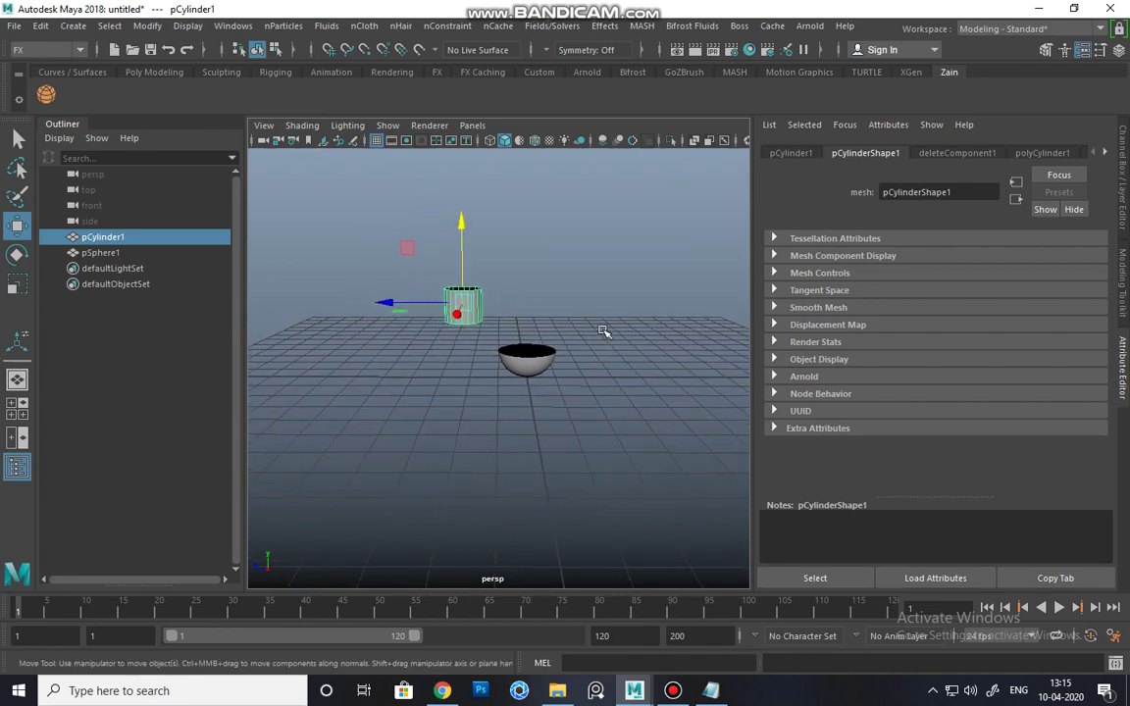
Step: Switch to the open Notepad note and add the sentence "Ok so these basic models have been created." below a blank line
key(alt+Tab)
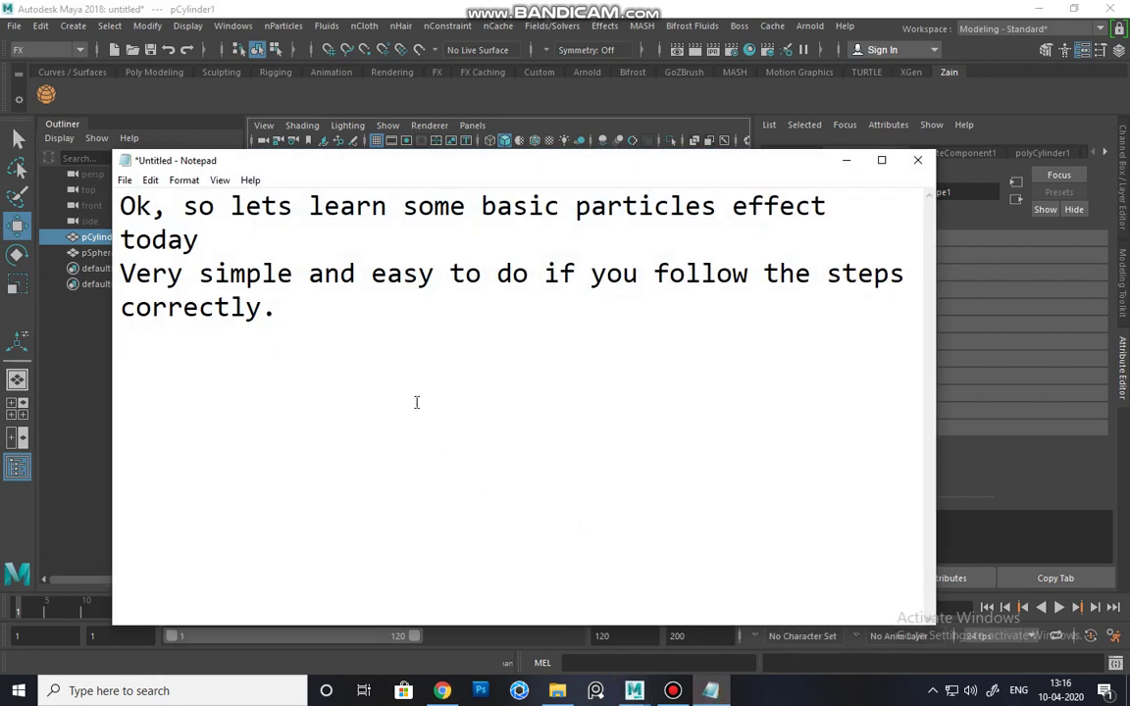
text(Ok so)
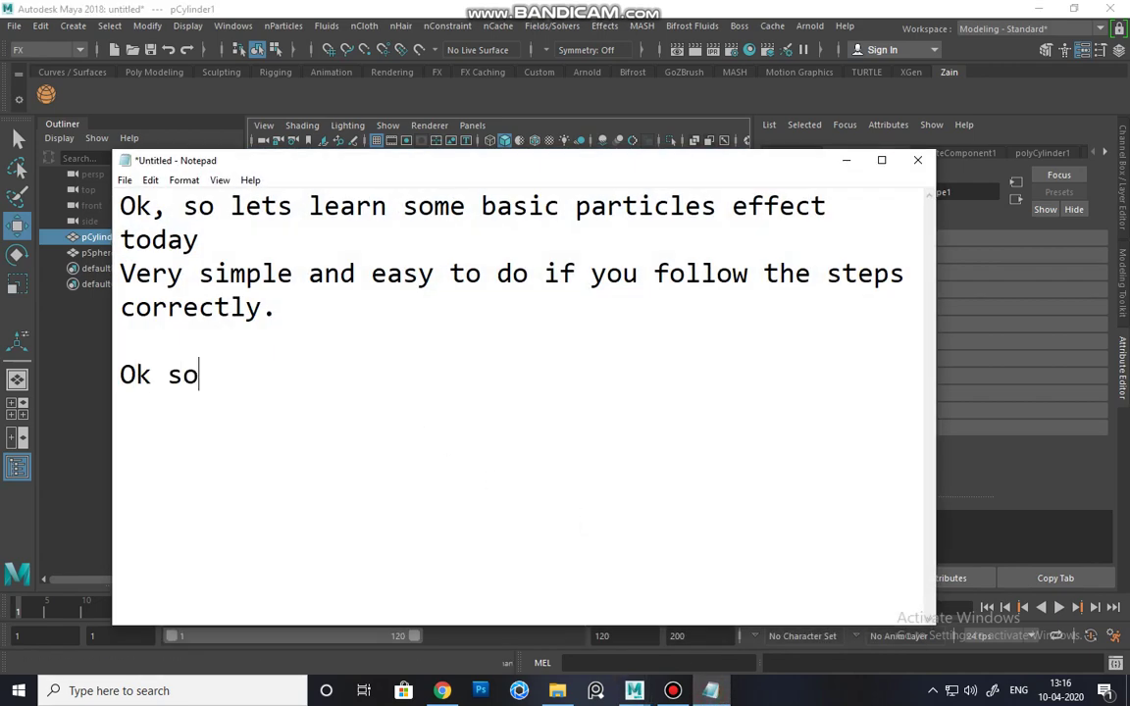
text( the)
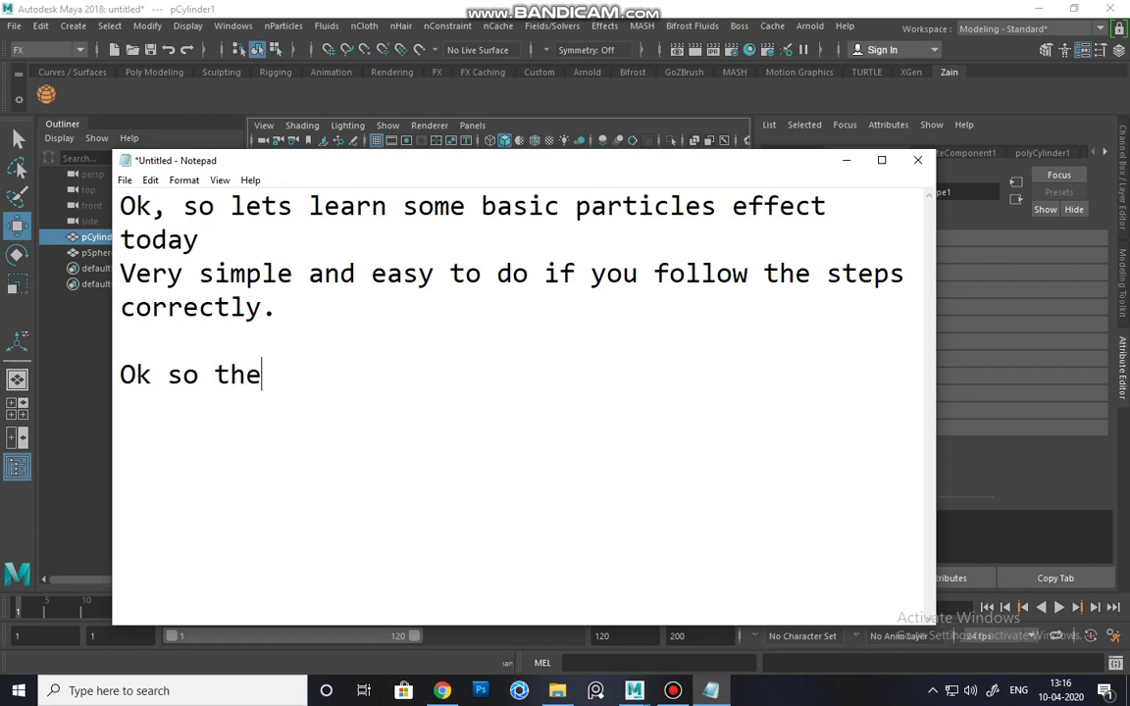
text(se basic m)
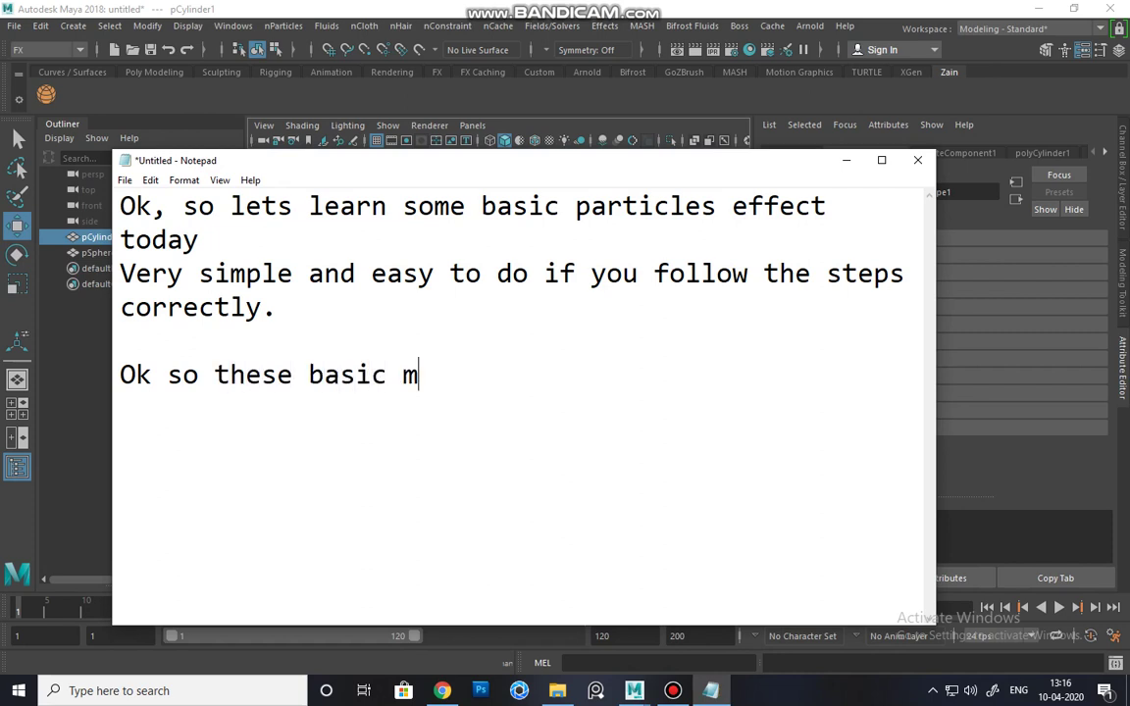
text(odels have)
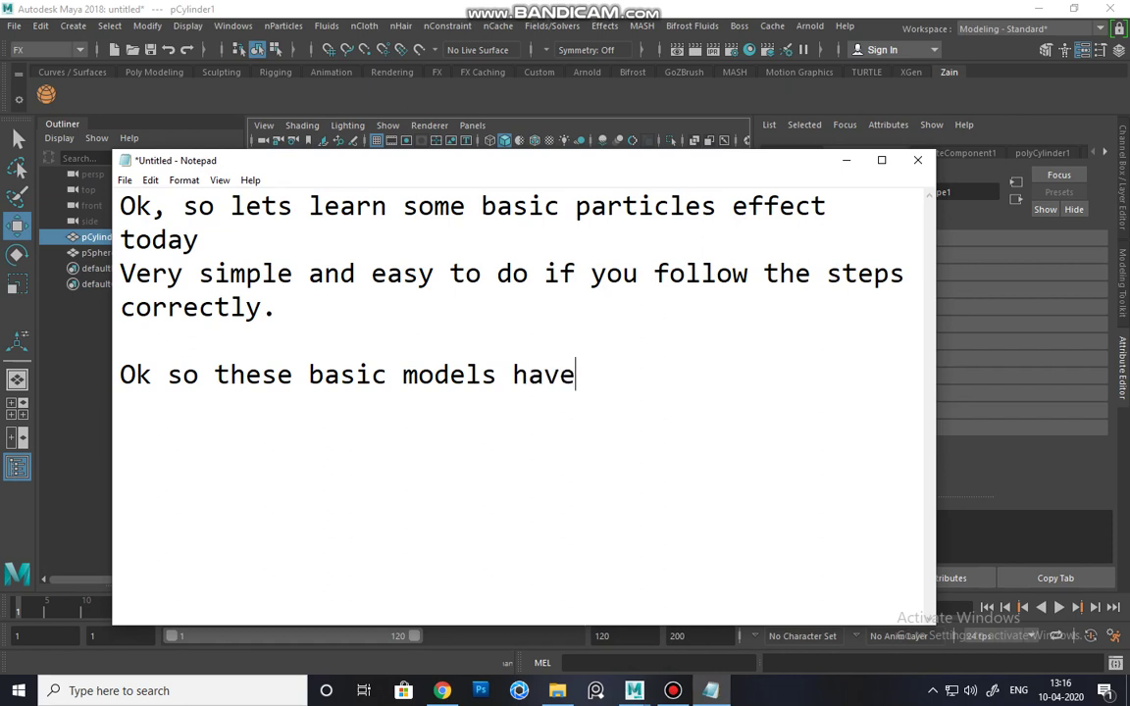
text( been created)
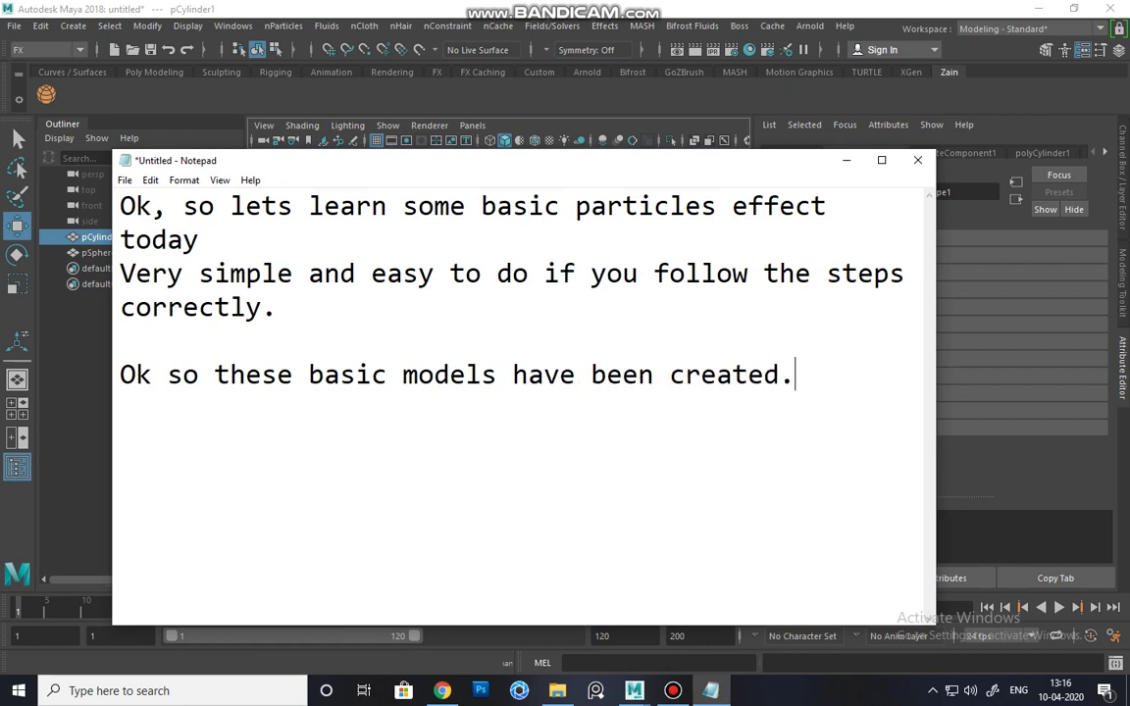
Step: Continue the same paragraph with "Lets add some particles falling from the cylinder."
text(. Lets)
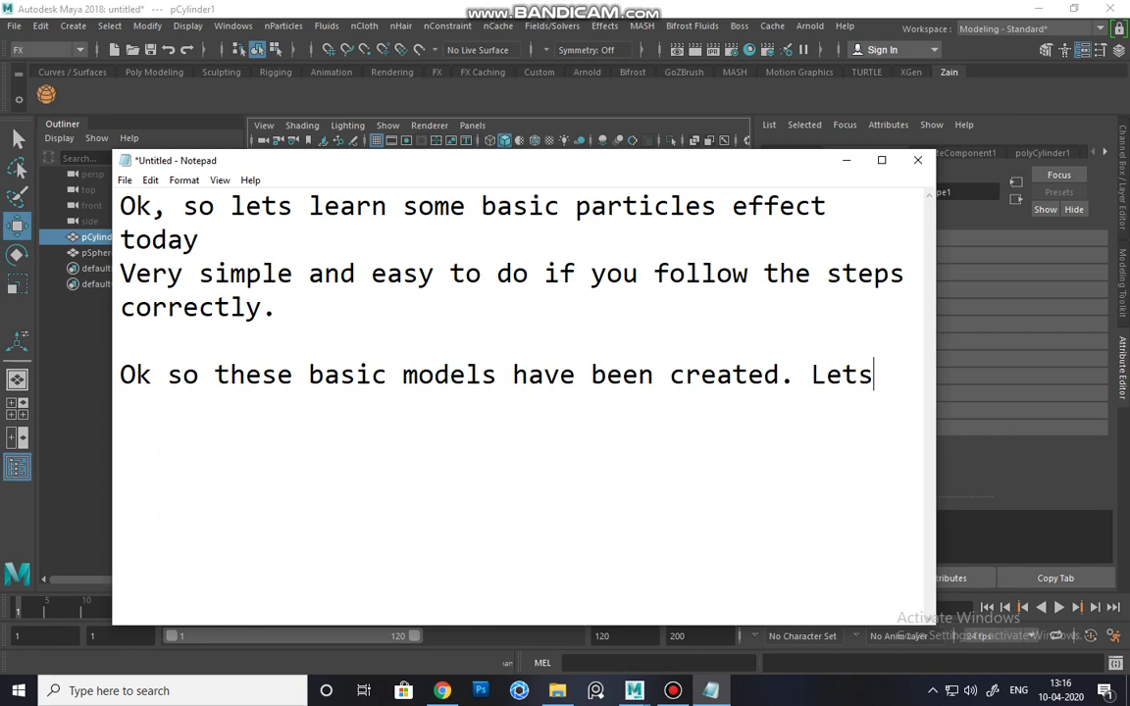
text( add)
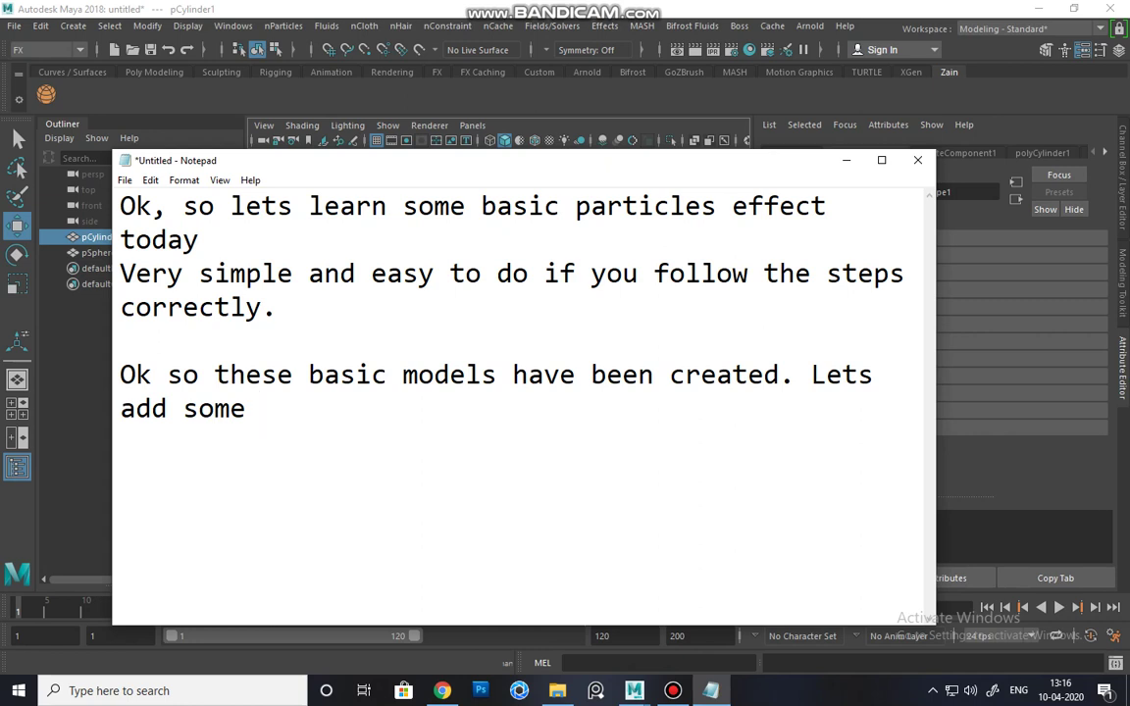
text(some particl)
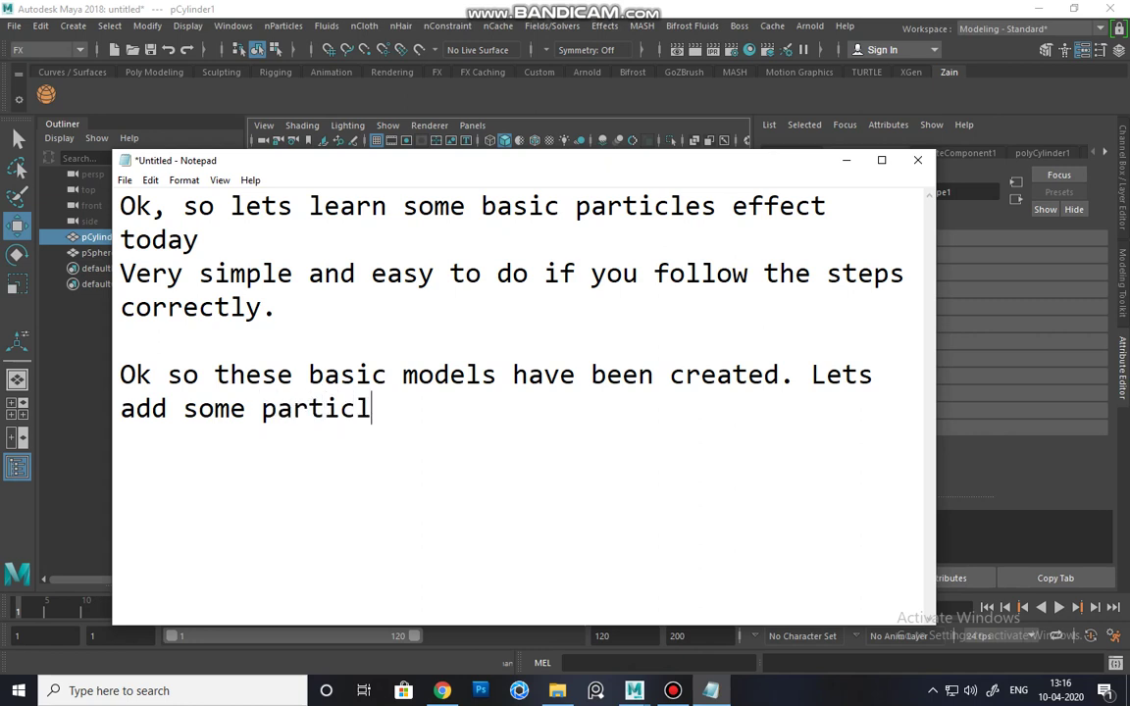
text(es falling )
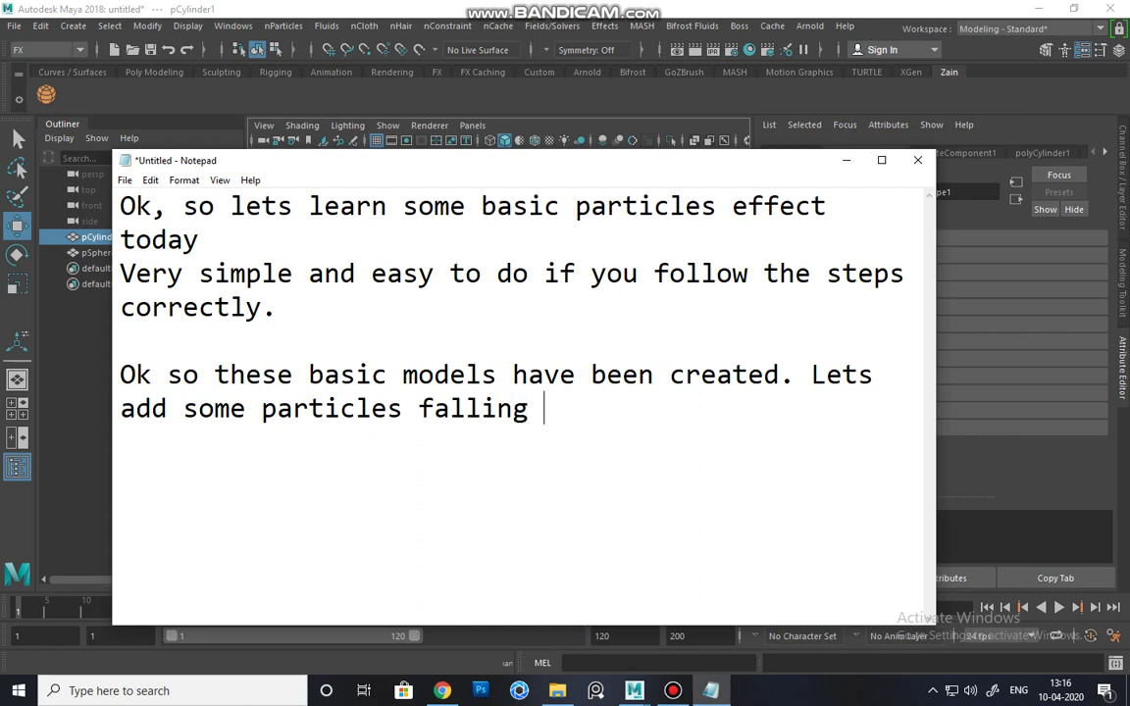
text(from the)
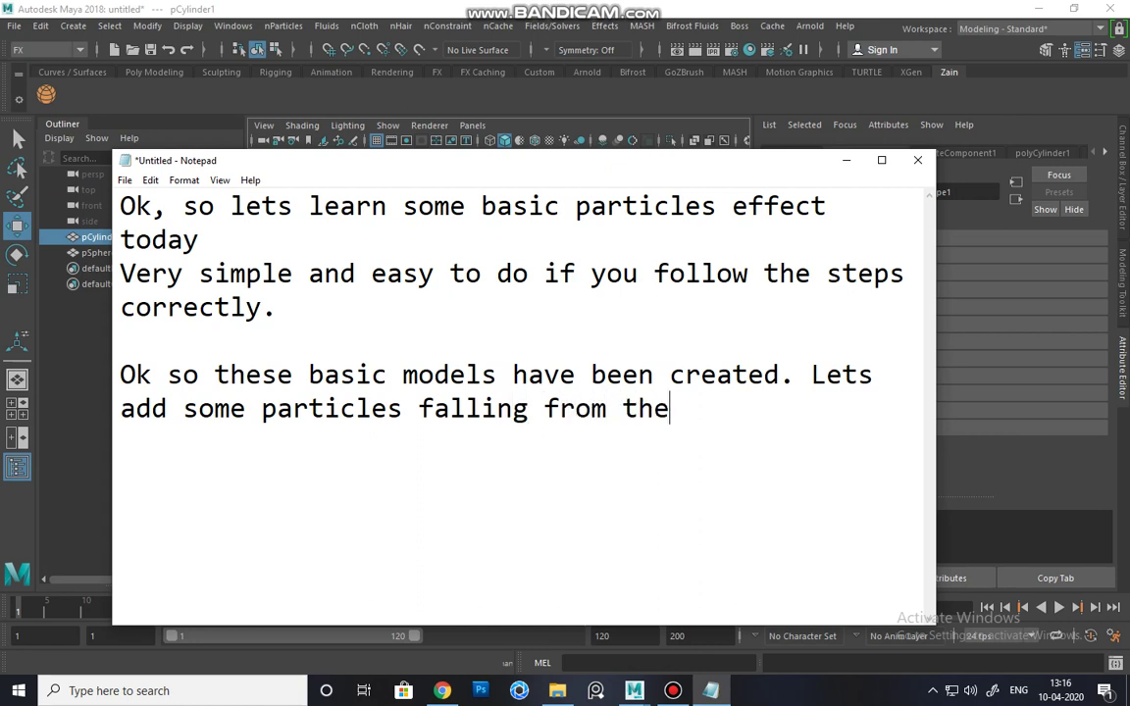
text( cyly)
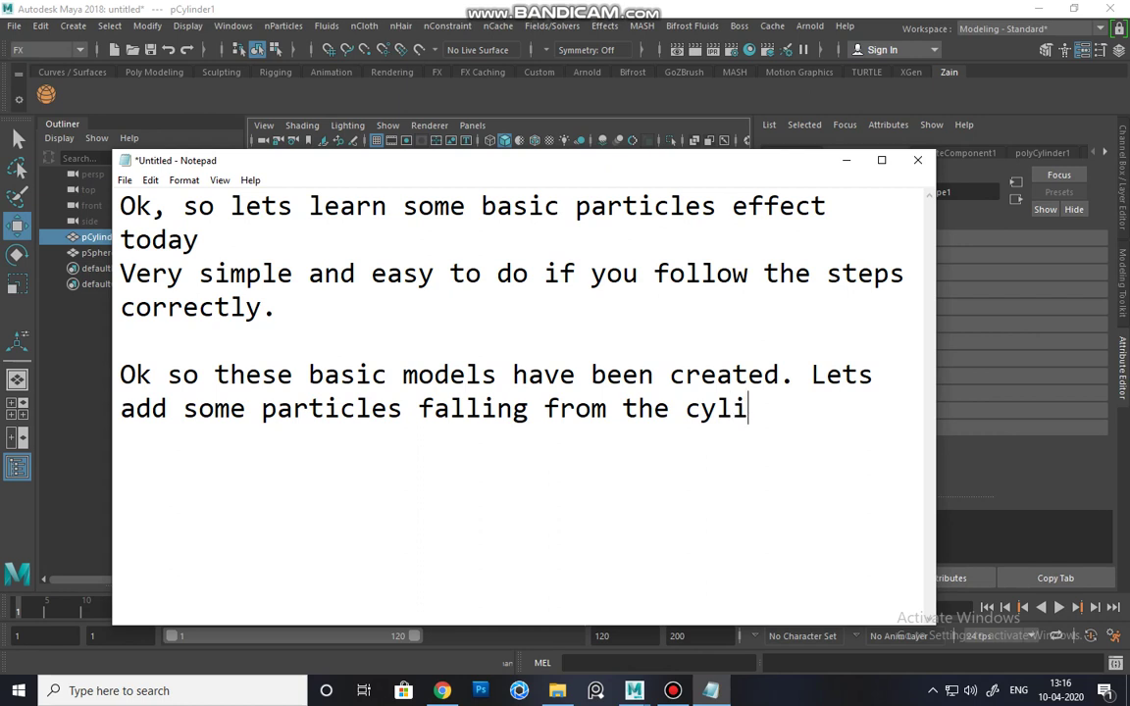
text(nce)
text(der.)
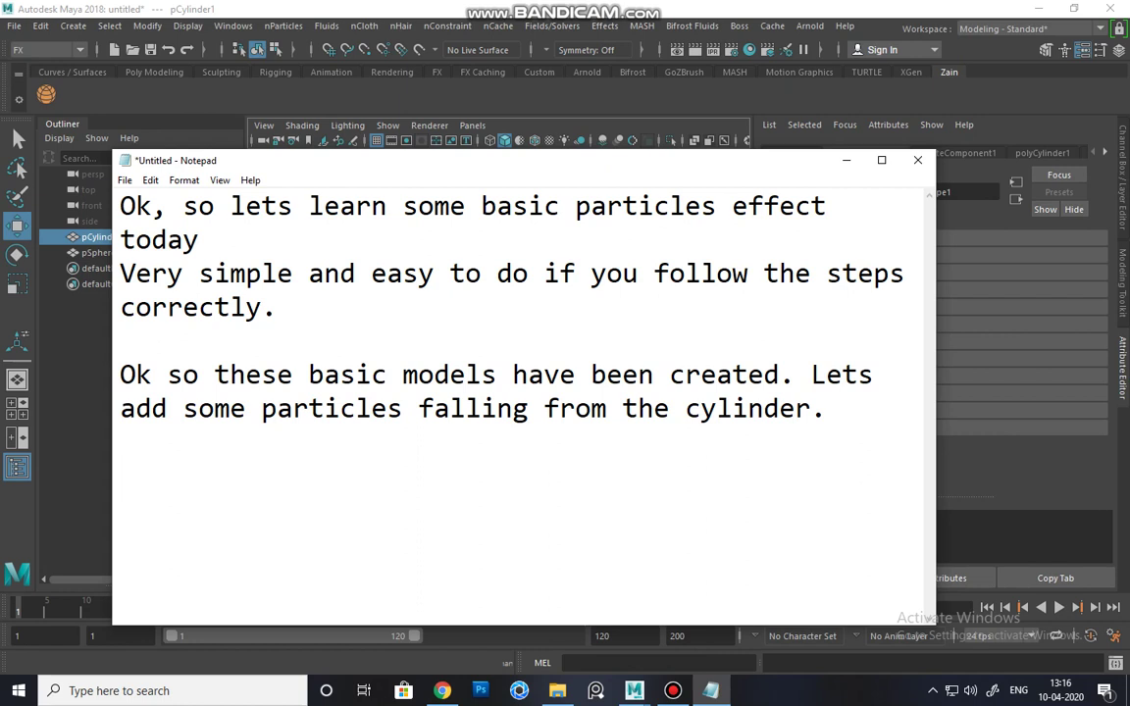
Step: Add the separate line "select the cylinder" to the note and minimise Notepad to return to Maya
text(Mselect)
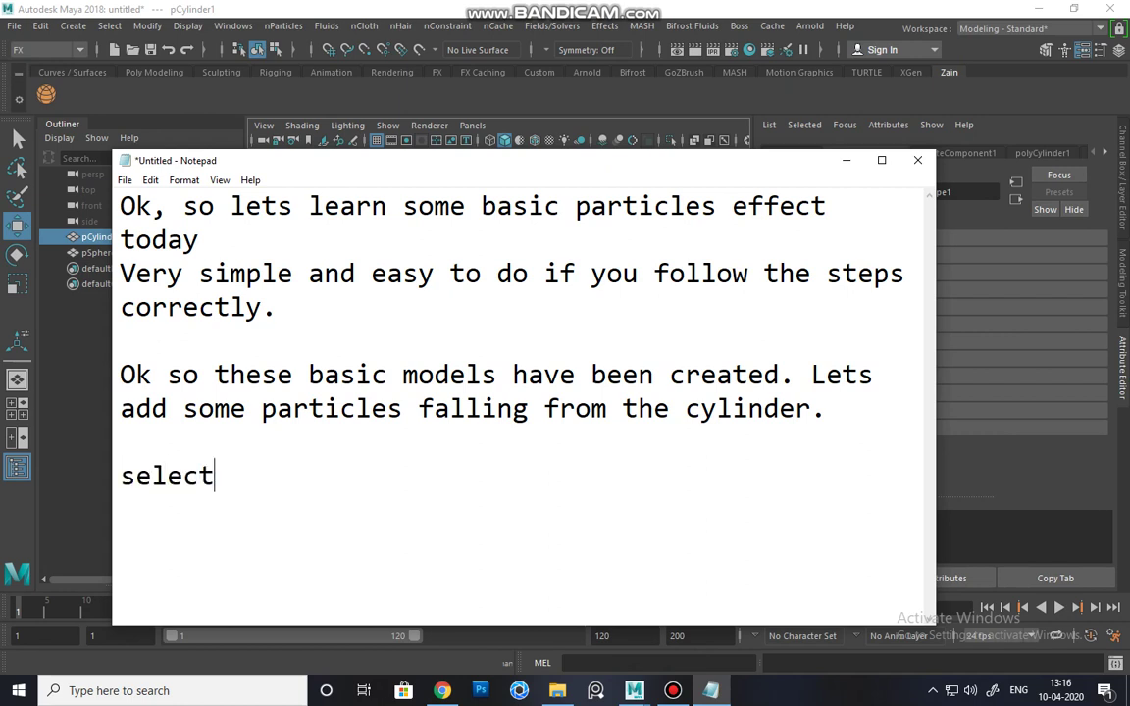
text( the cylinder)
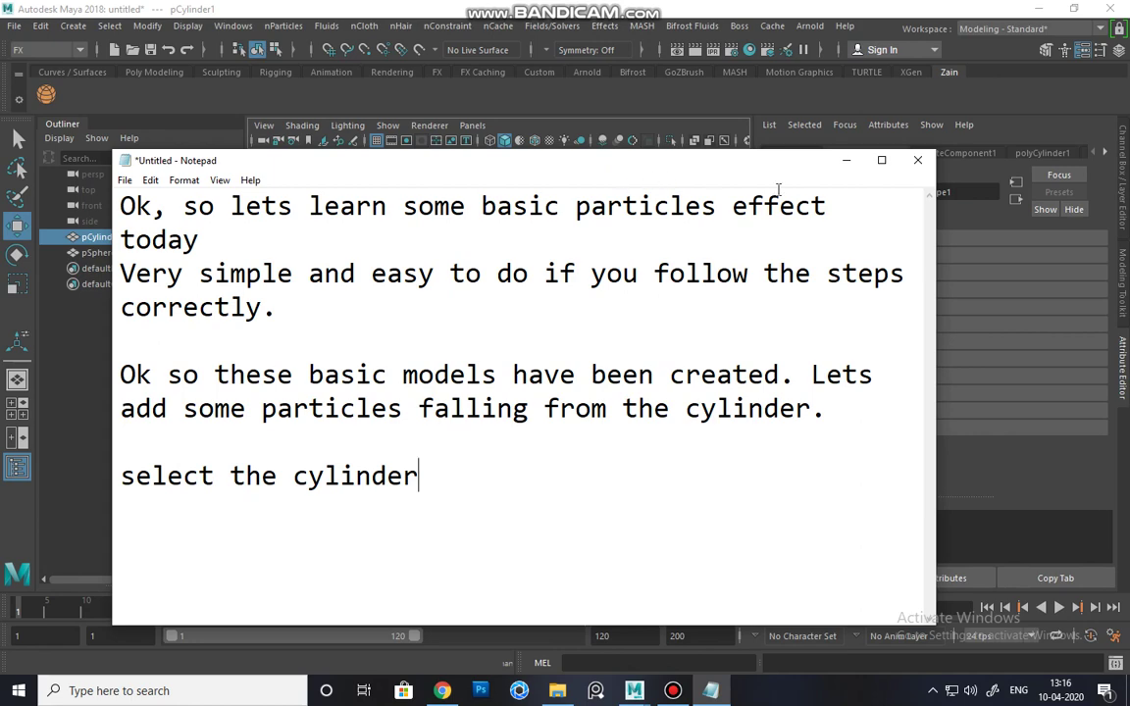
click(847, 160)
Step: Clear the selection in the perspective view and select the cylinder above the bowl
click(560, 297)
click(461, 306)
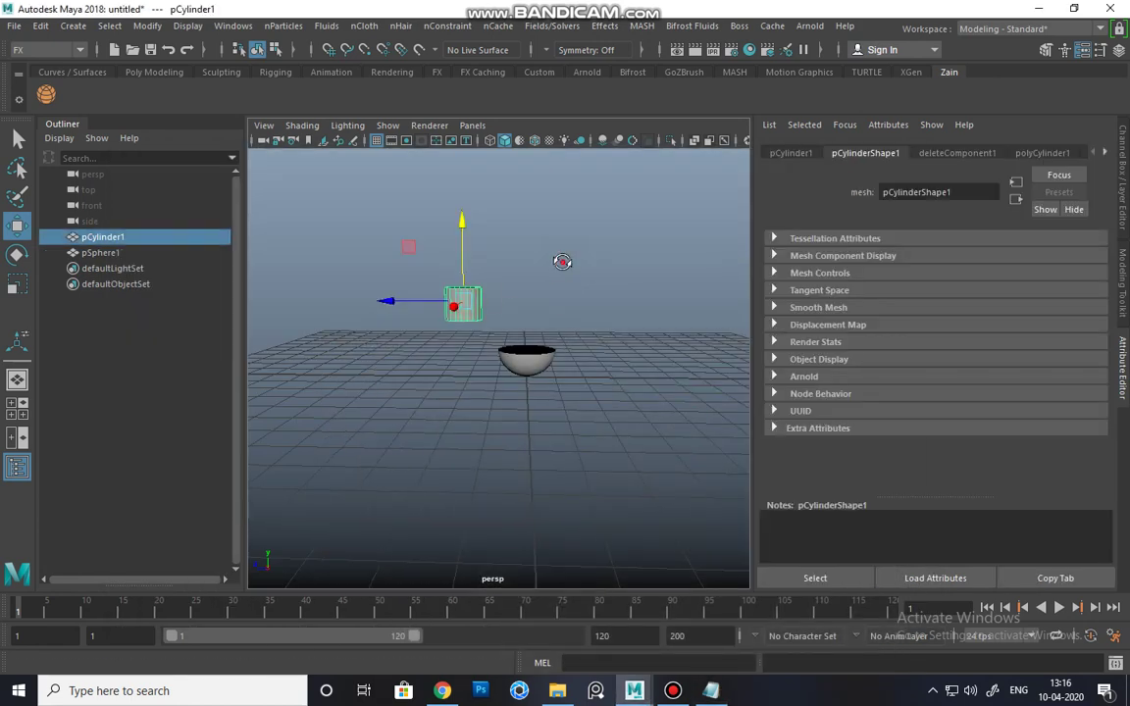
alt+drag(562, 262, 512, 257)
alt+right_drag(512, 256, 547, 322)
alt+middle_drag(534, 278, 560, 294)
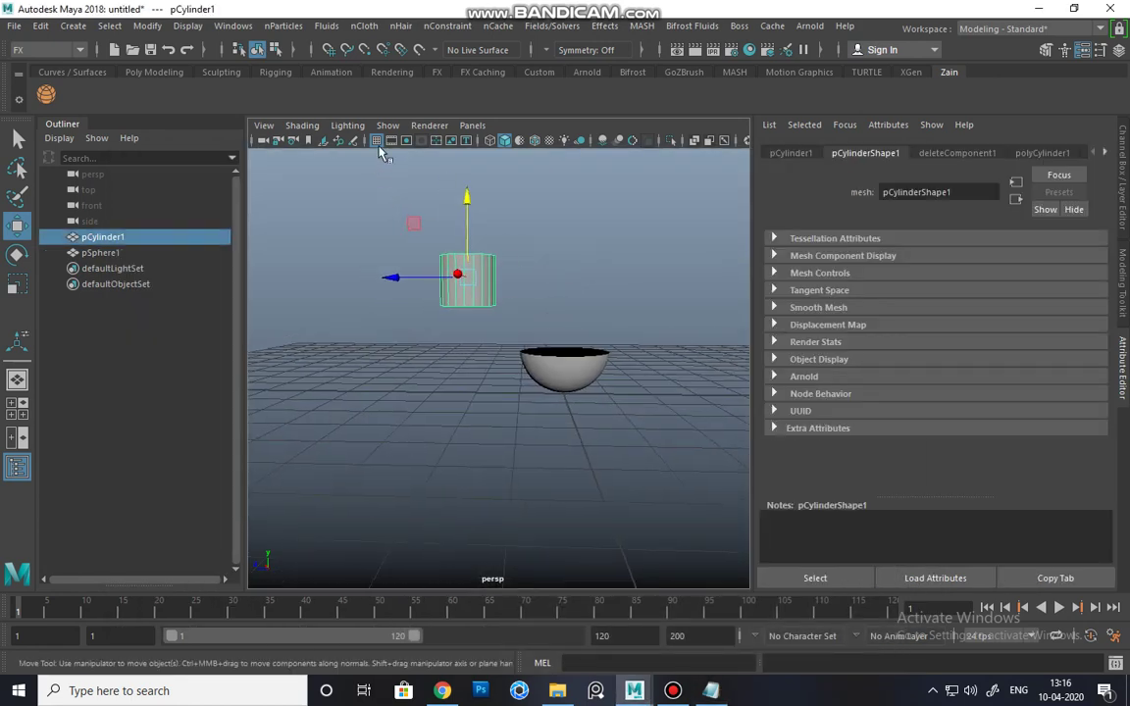
alt+drag(416, 226, 449, 253)
Step: Reset the nParticle Fill Object options and fill the cylinder on a new solver with resolution 10, particle density 1 and Close Packing
click(282, 26)
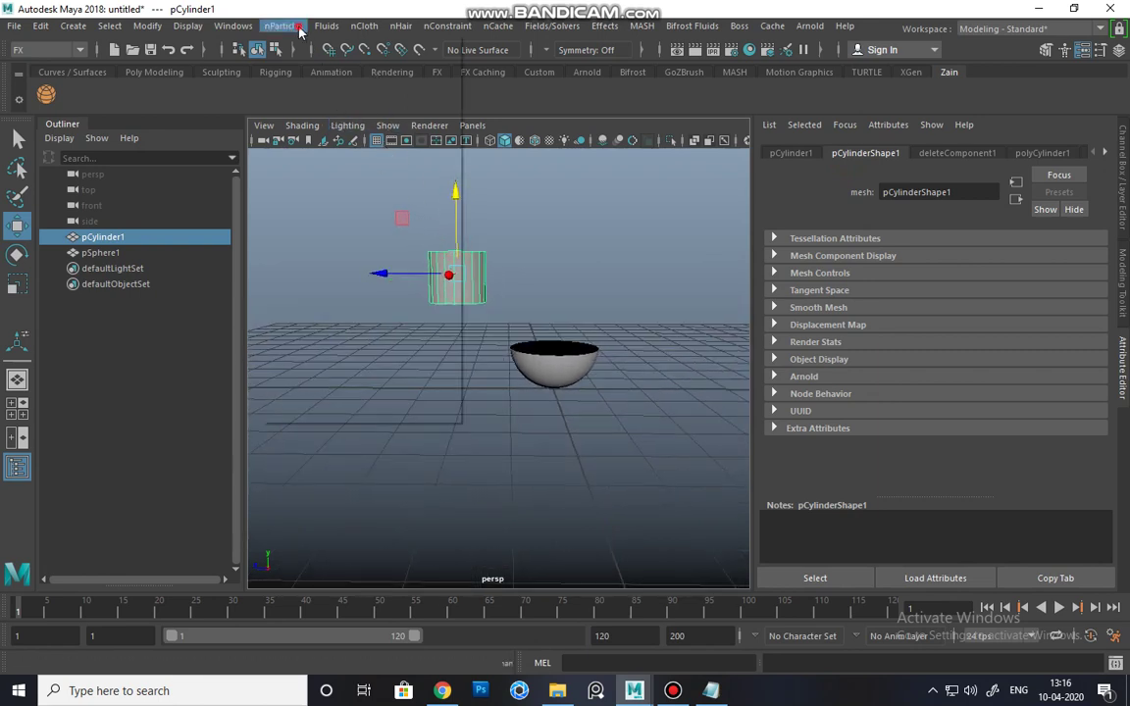
mouse_move(328, 26)
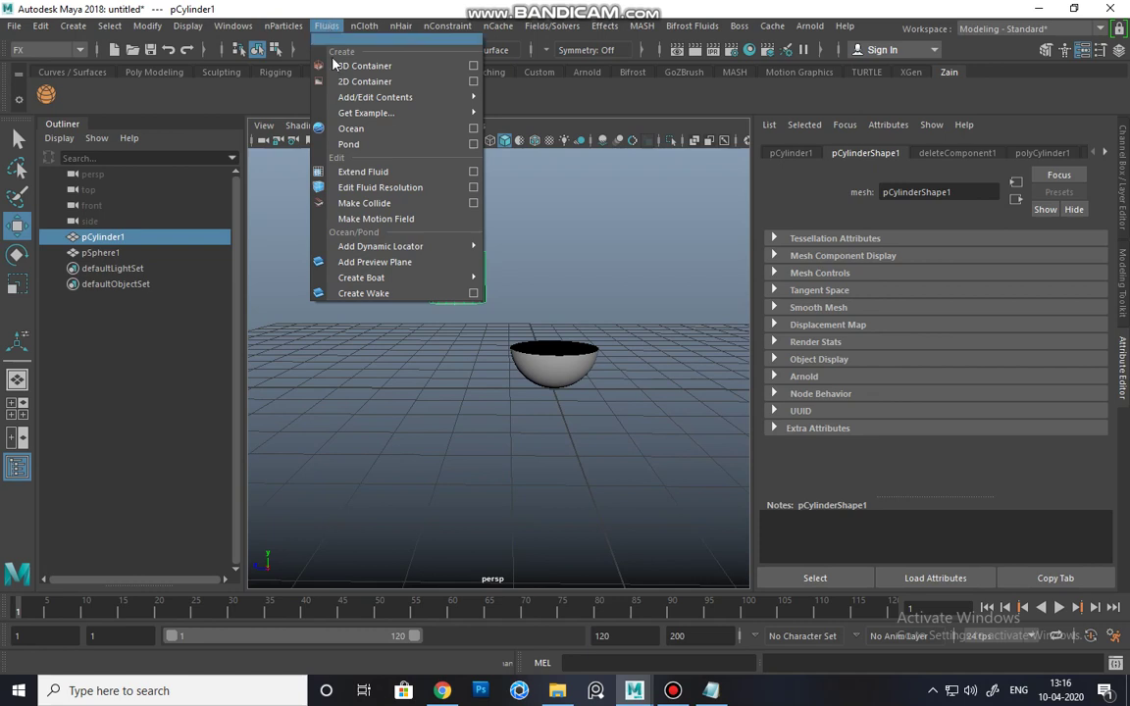
mouse_move(390, 117)
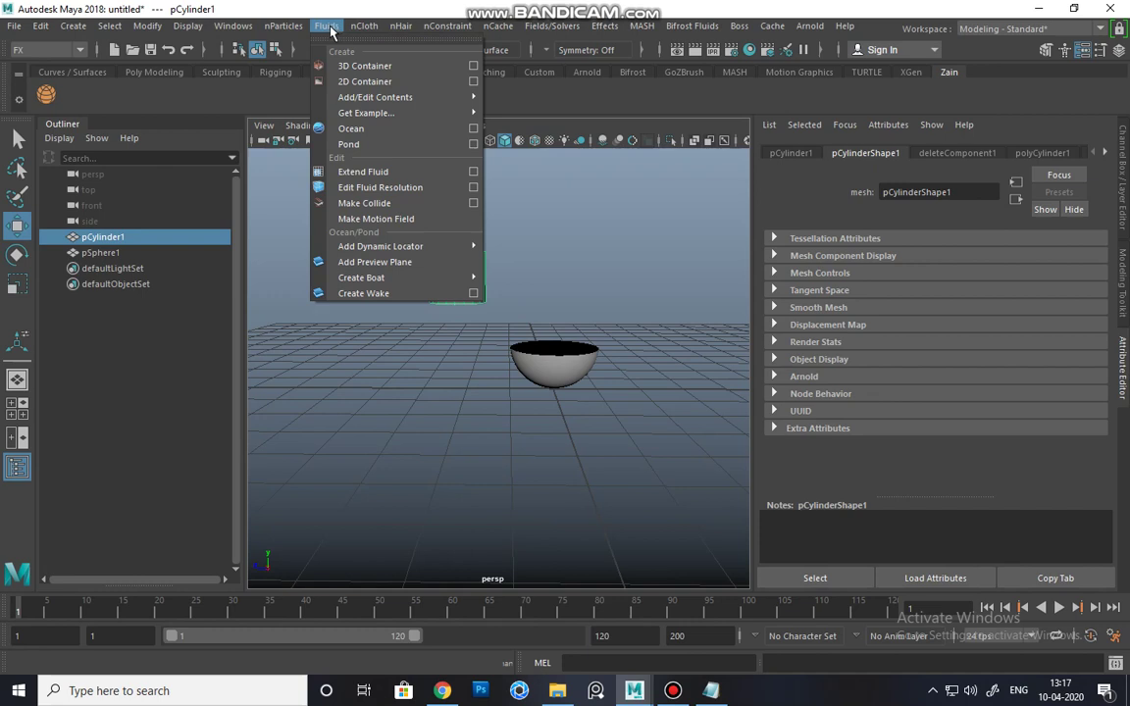
mouse_move(280, 33)
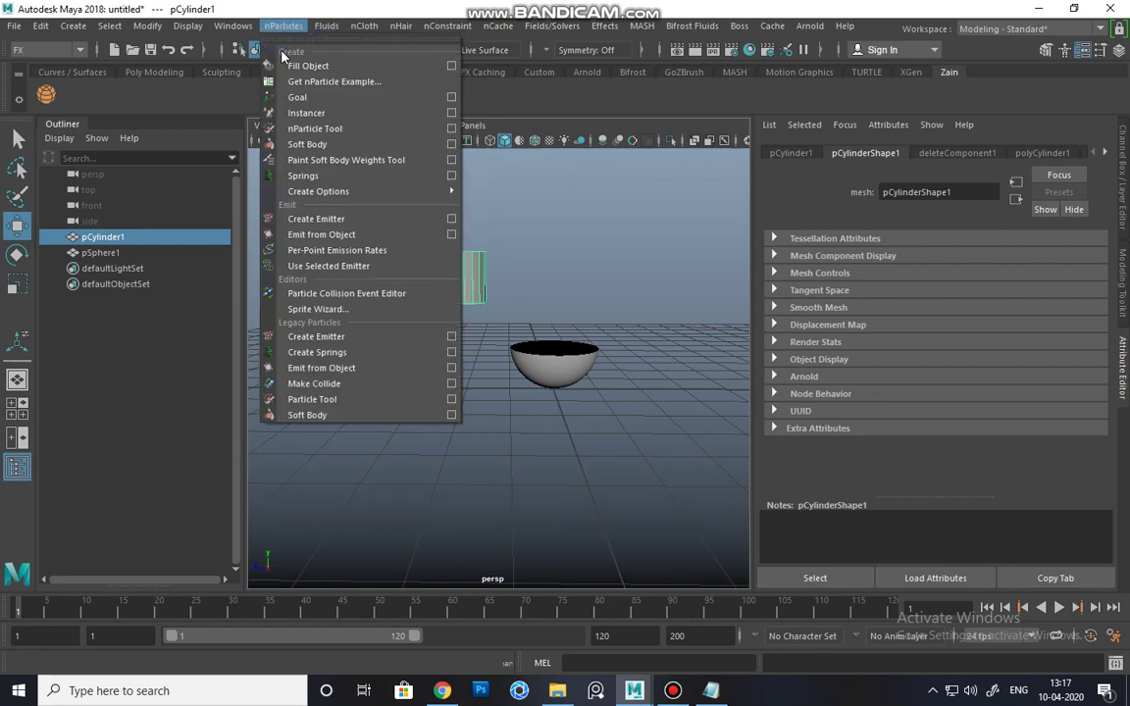
mouse_move(373, 193)
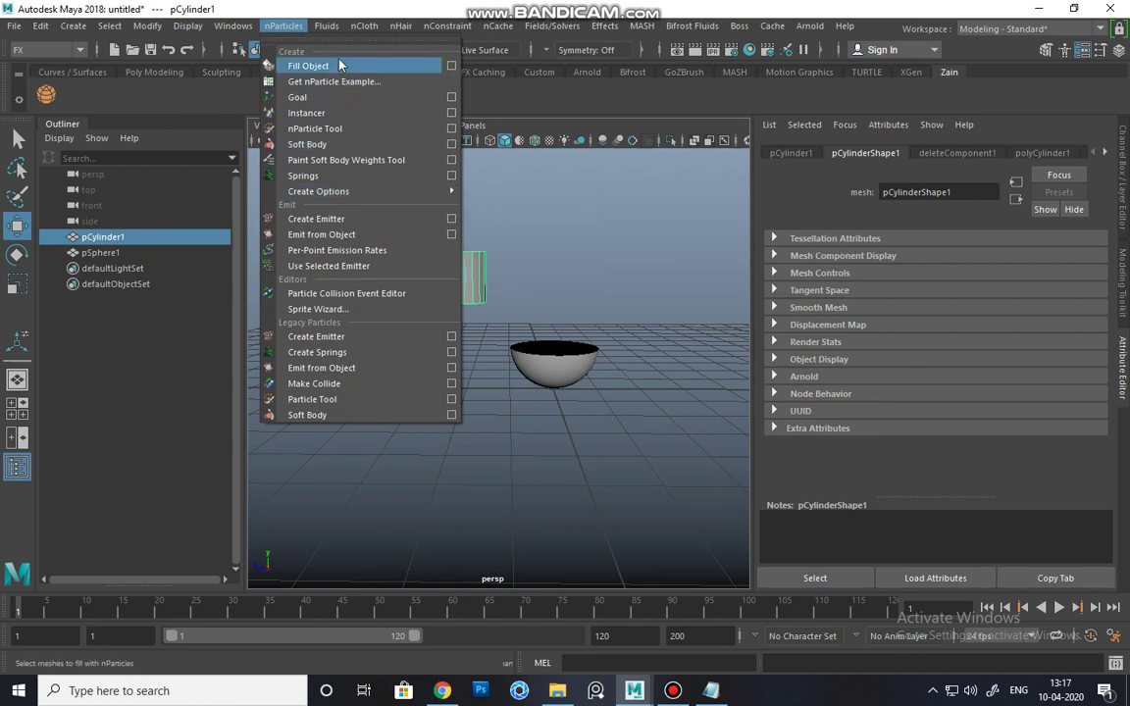
click(450, 67)
click(615, 171)
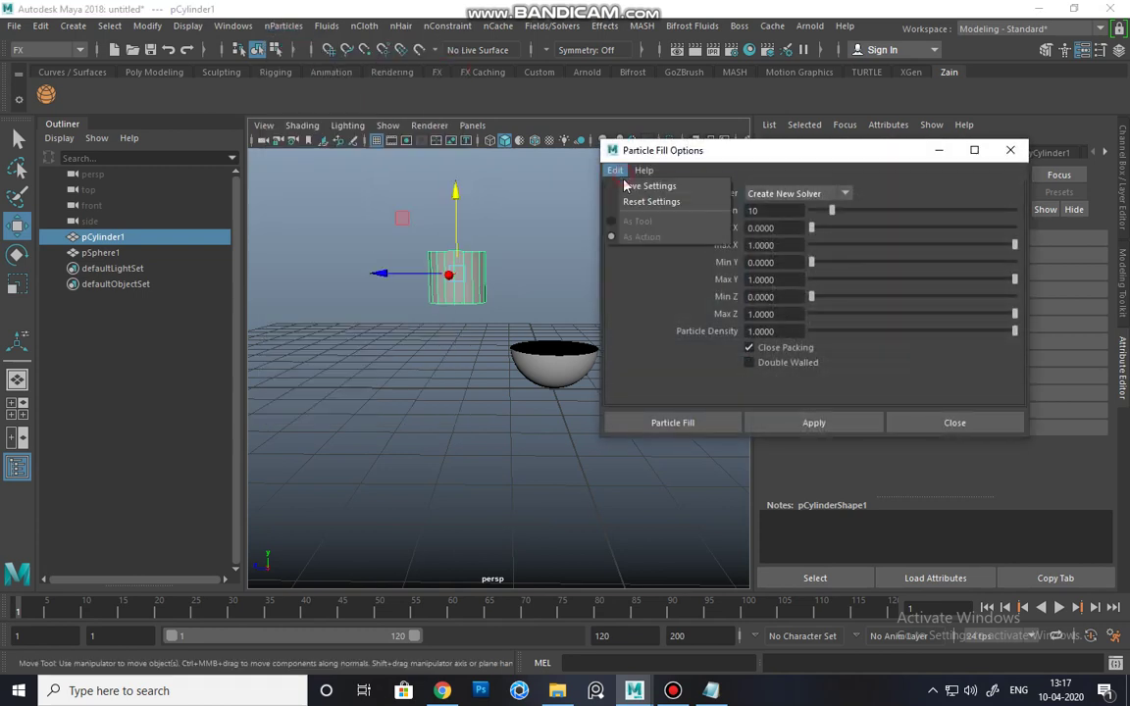
click(630, 200)
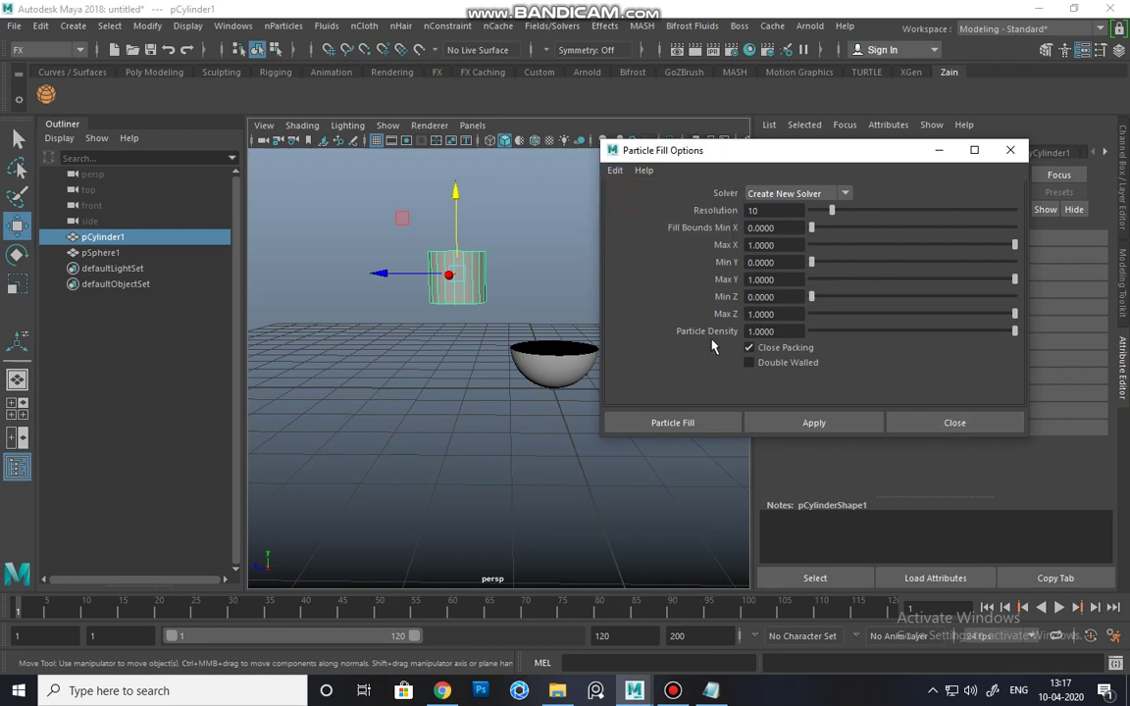
click(775, 427)
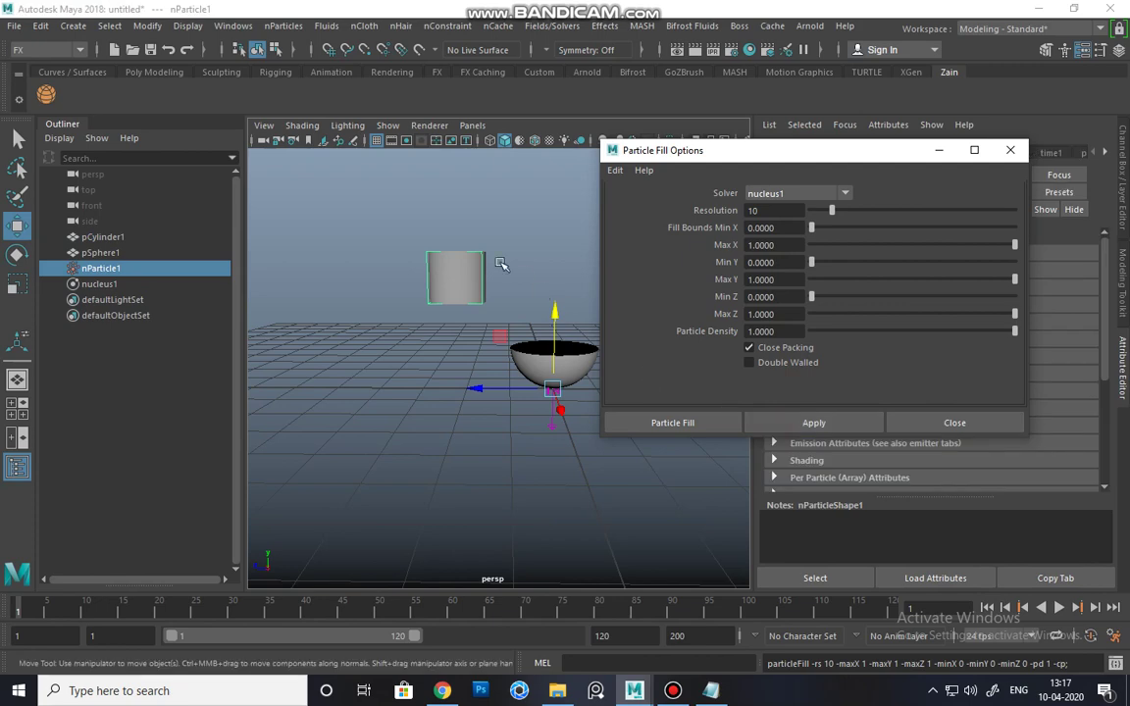
alt+drag(488, 260, 492, 294)
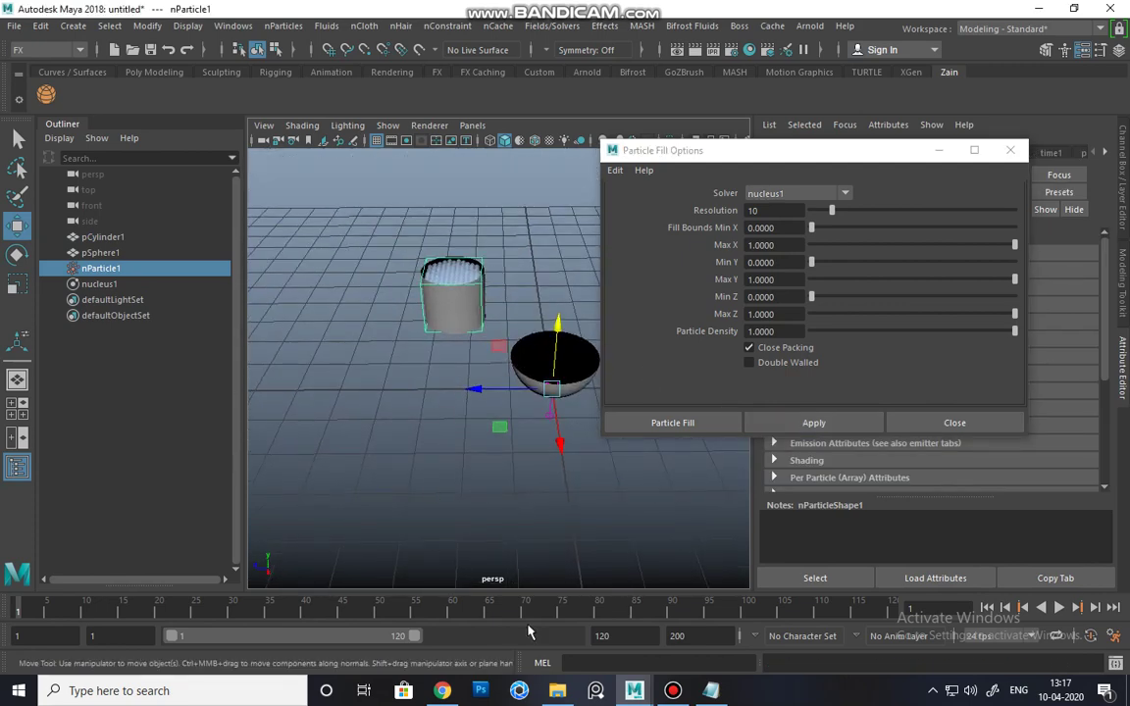
Step: Switch to the Notepad note and begin a new paragraph reading "So as you can see, the"
click(708, 690)
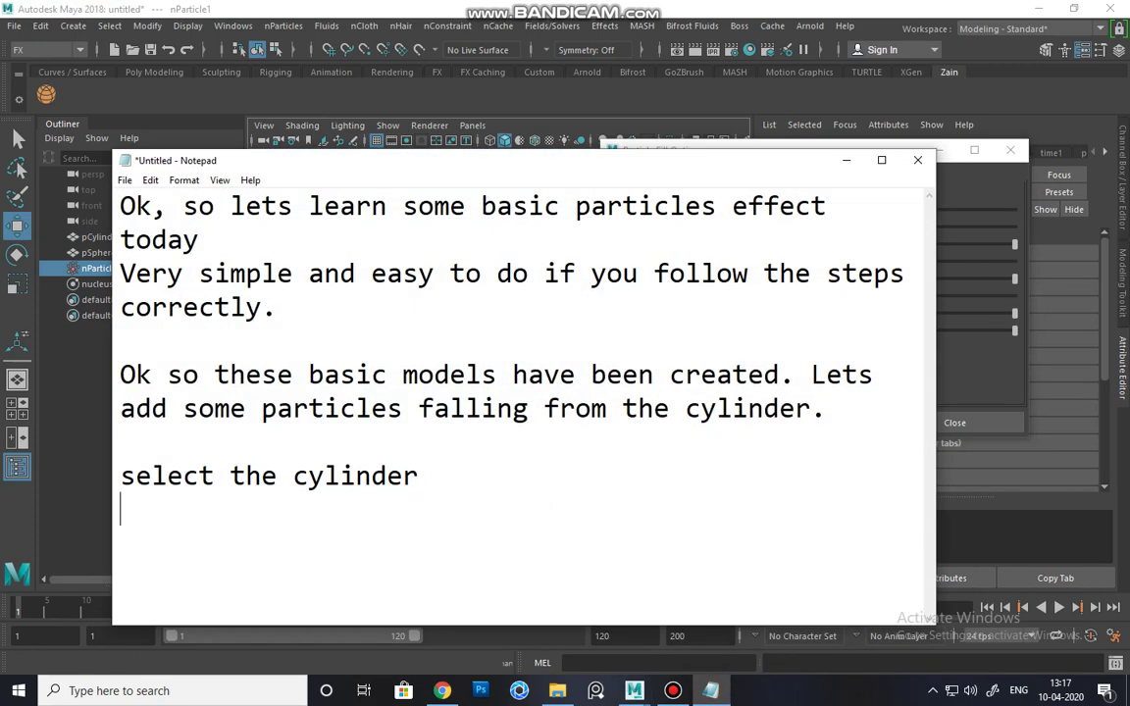
key(Return)
text(So as you)
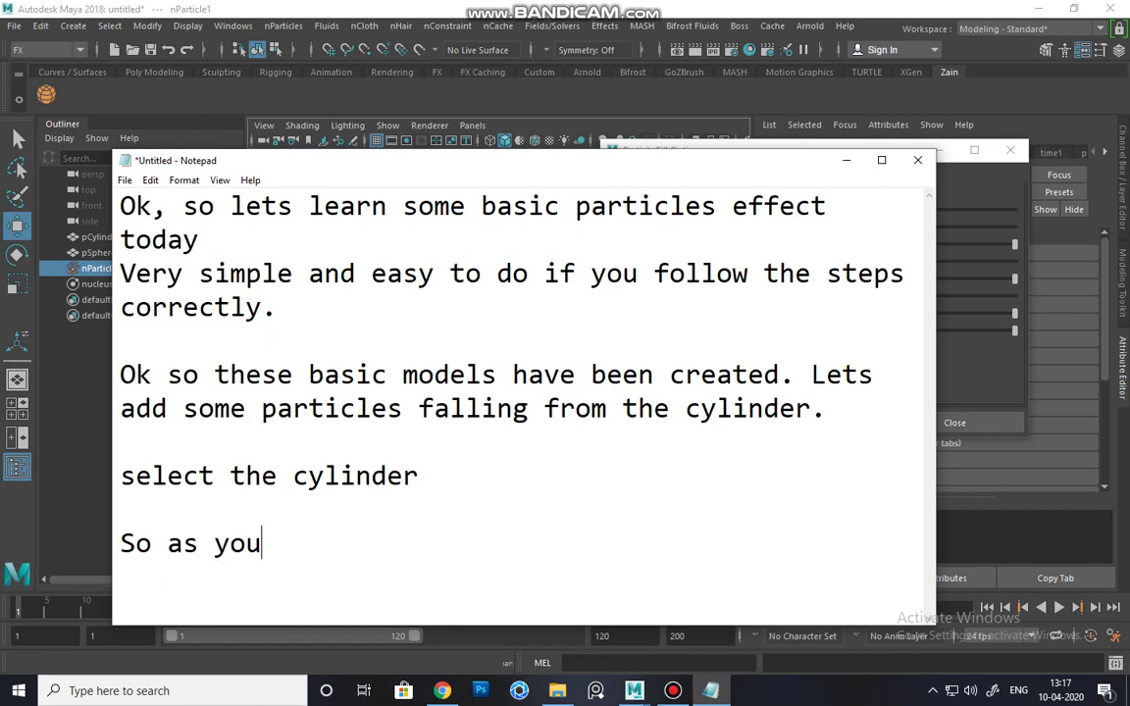
text( can see)
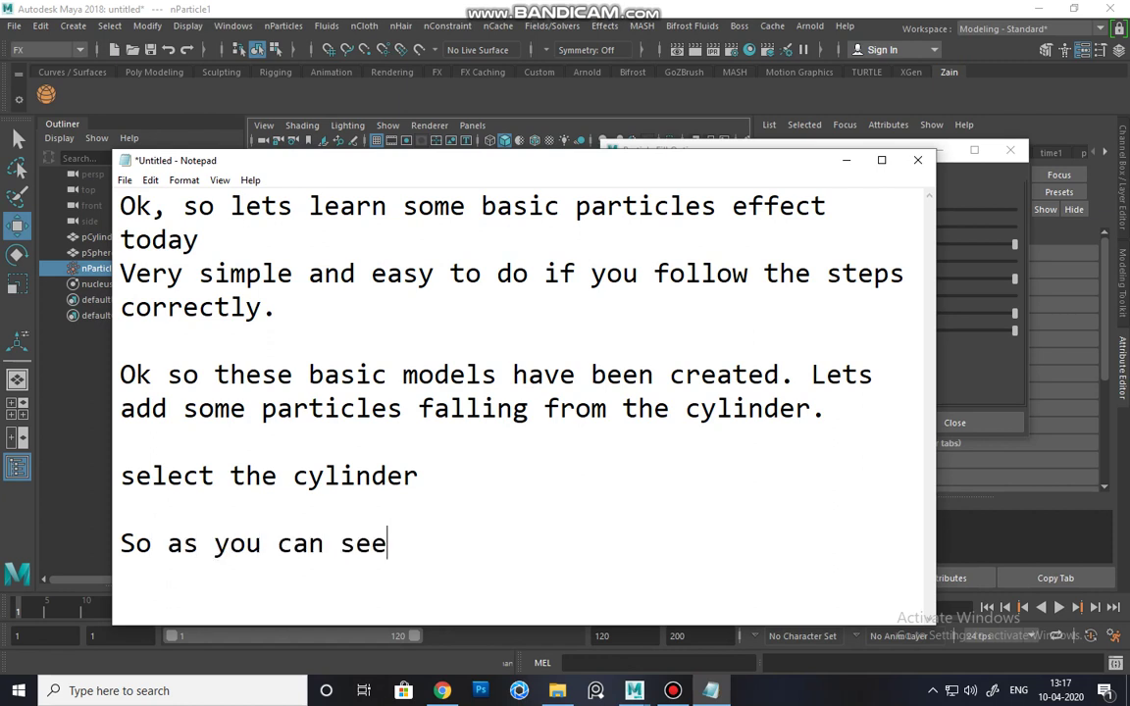
text(, the )
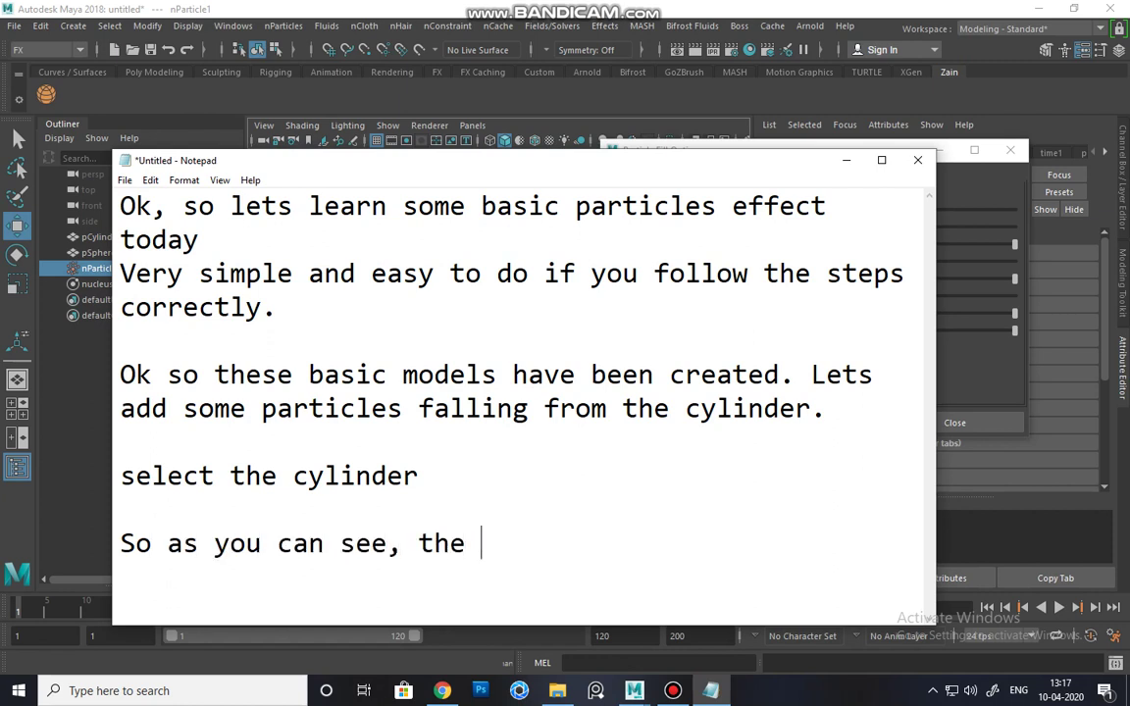
text(particles)
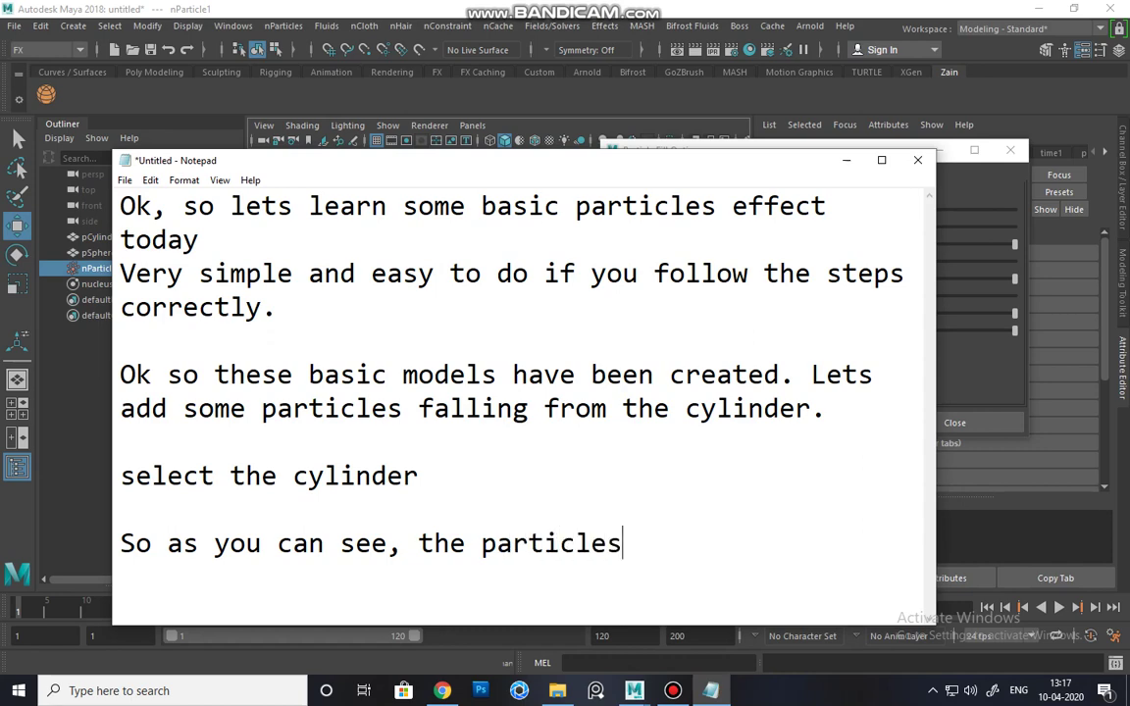
key(BackSpace)
key(BackSpace)
key(BackSpace)
key(BackSpace)
key(BackSpace)
key(BackSpace)
key(BackSpace)
key(BackSpace)
key(BackSpace)
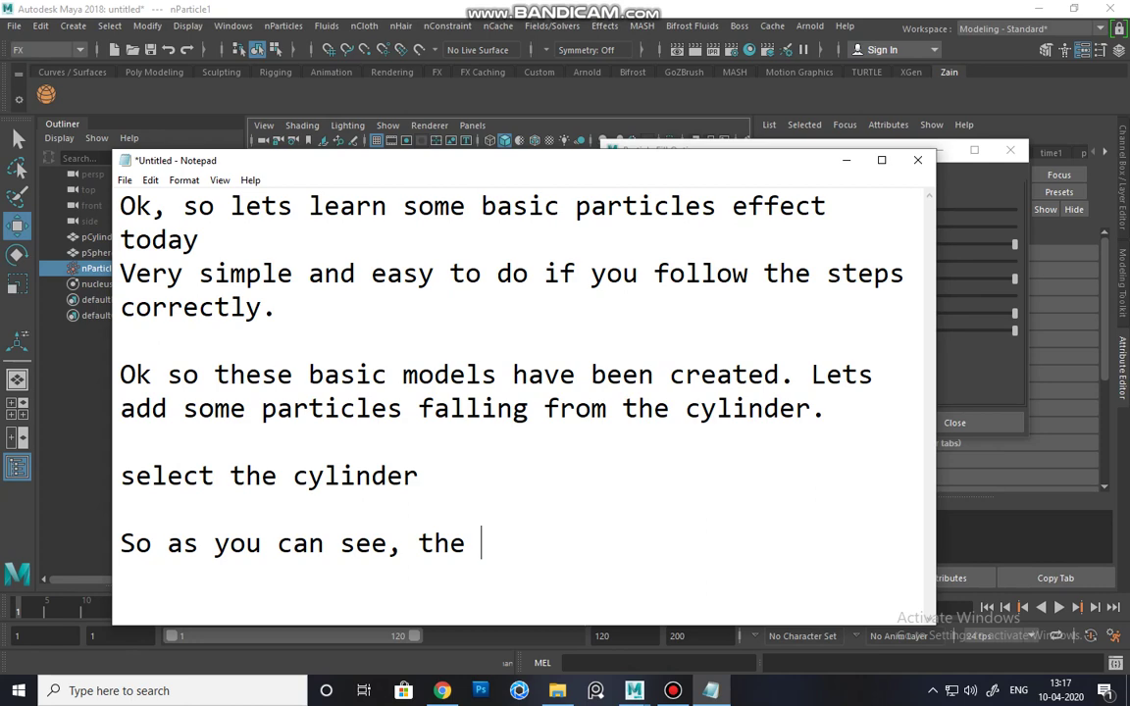
Step: Complete the sentence with "cylinder have been filled with particles." and leave a blank line below it
text(cylinder )
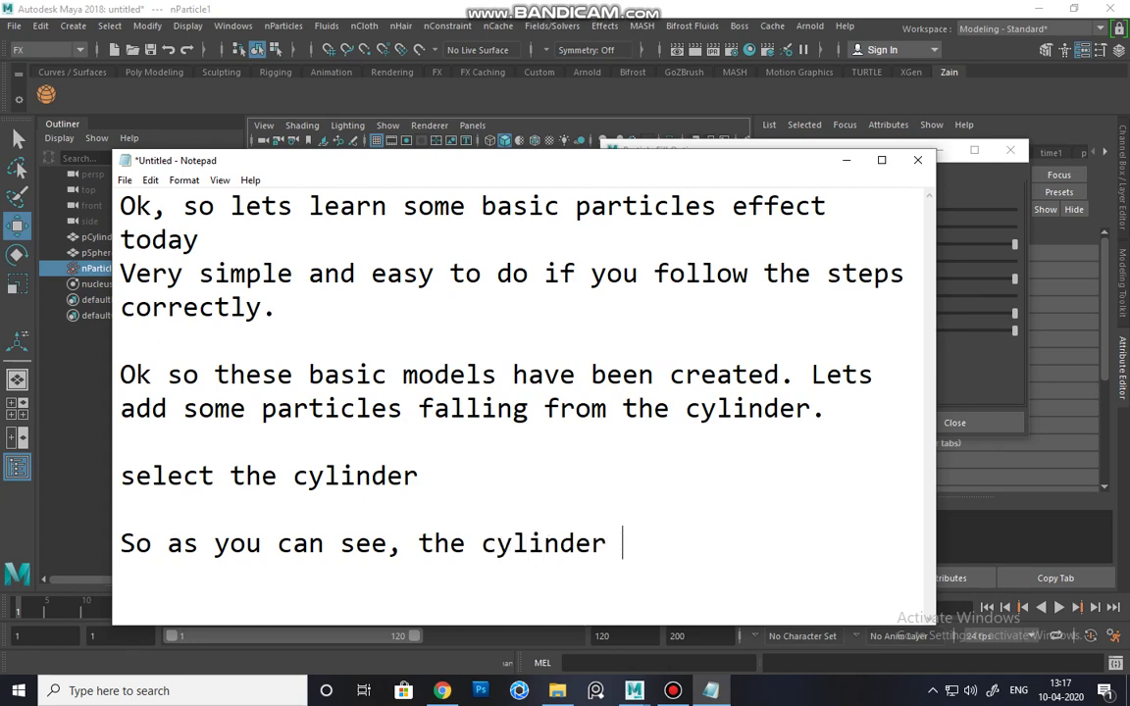
text(have be)
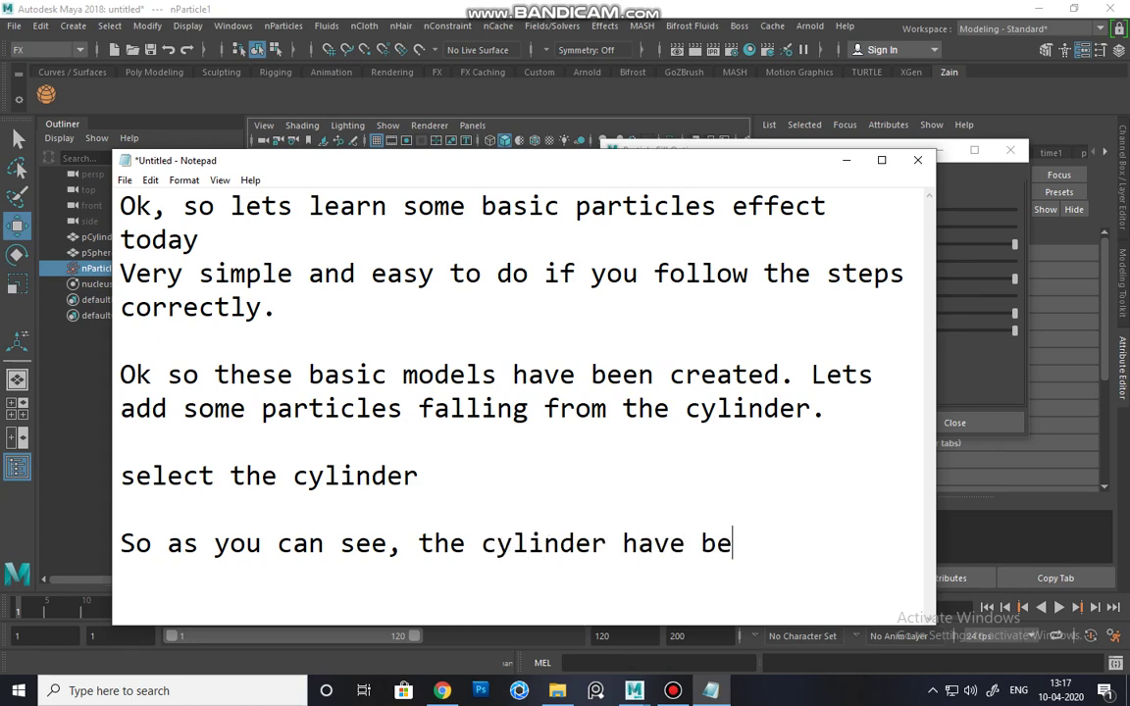
text(en filled w)
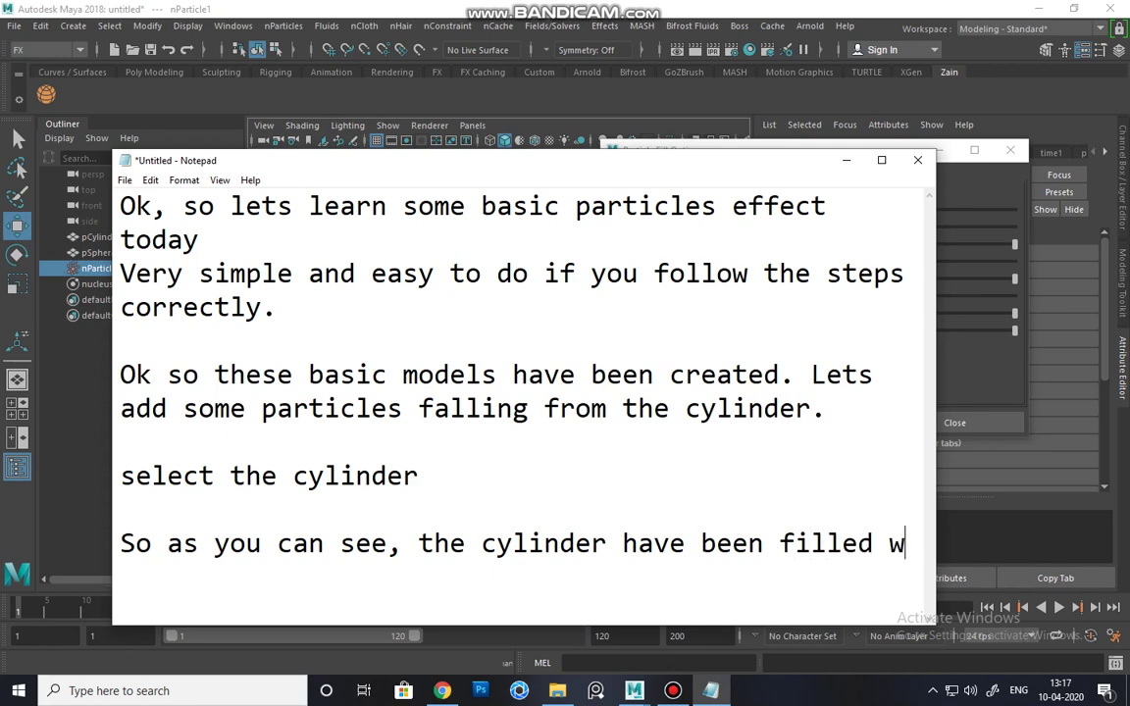
text(ith particles)
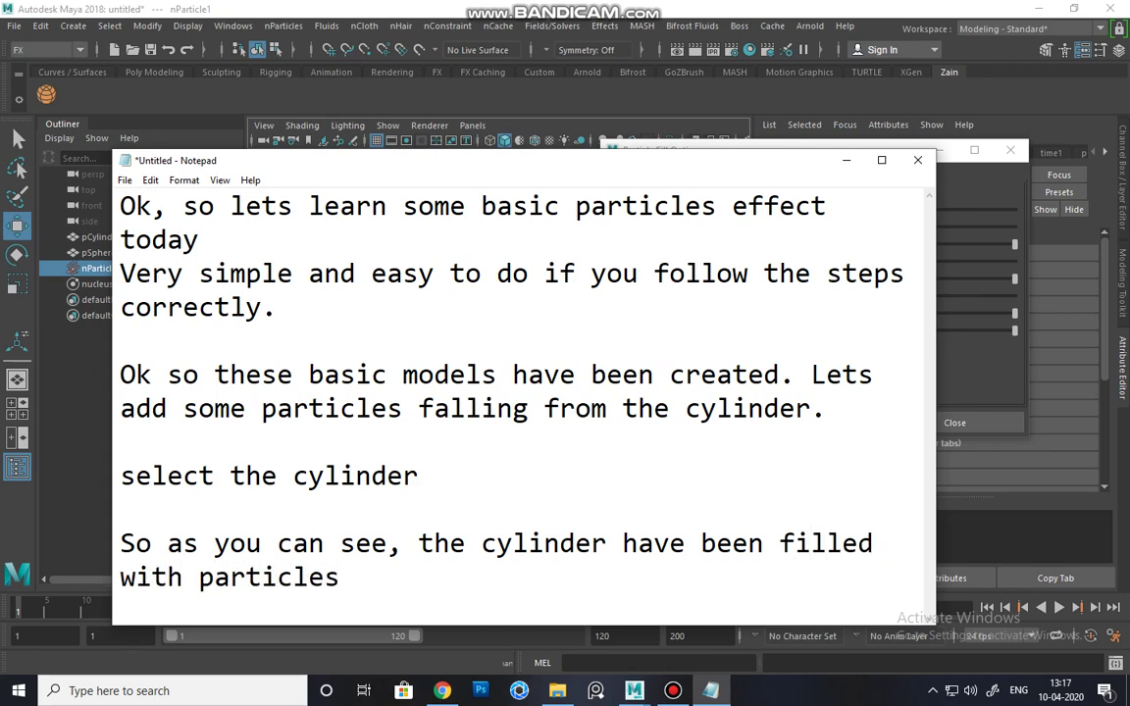
text(.)
key(Return)
key(Return)
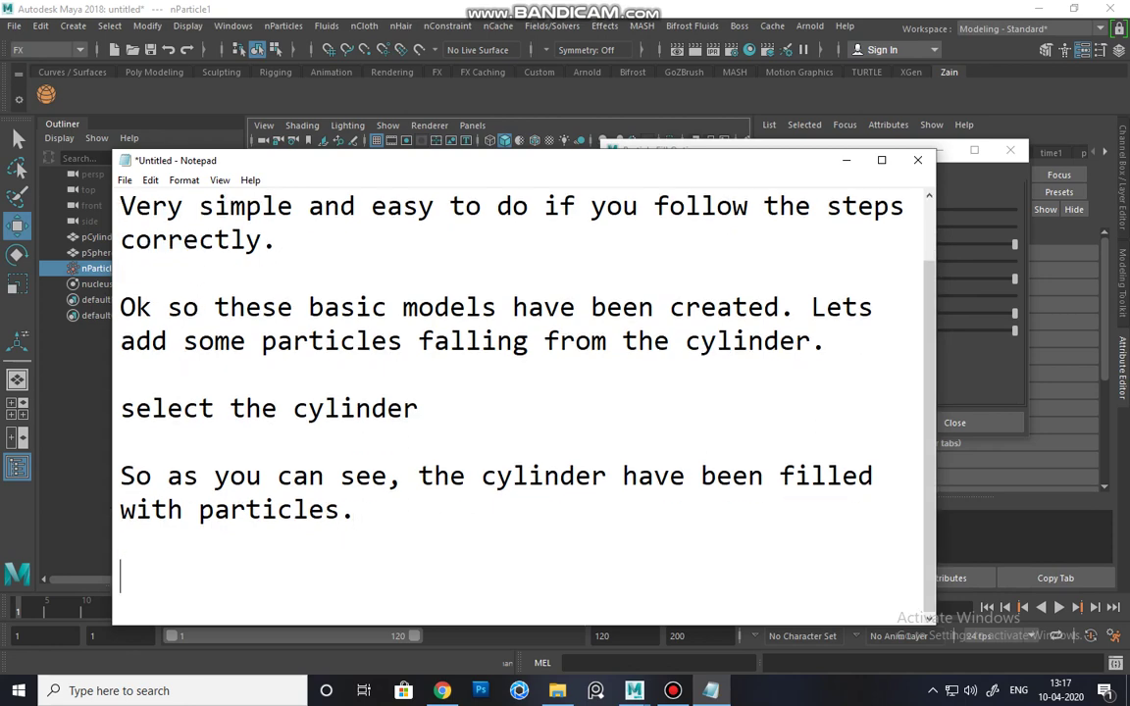
Step: Add the line "Now we need to animate the cylinder" to the note and minimise Notepad to return to Maya
text(Now we nee)
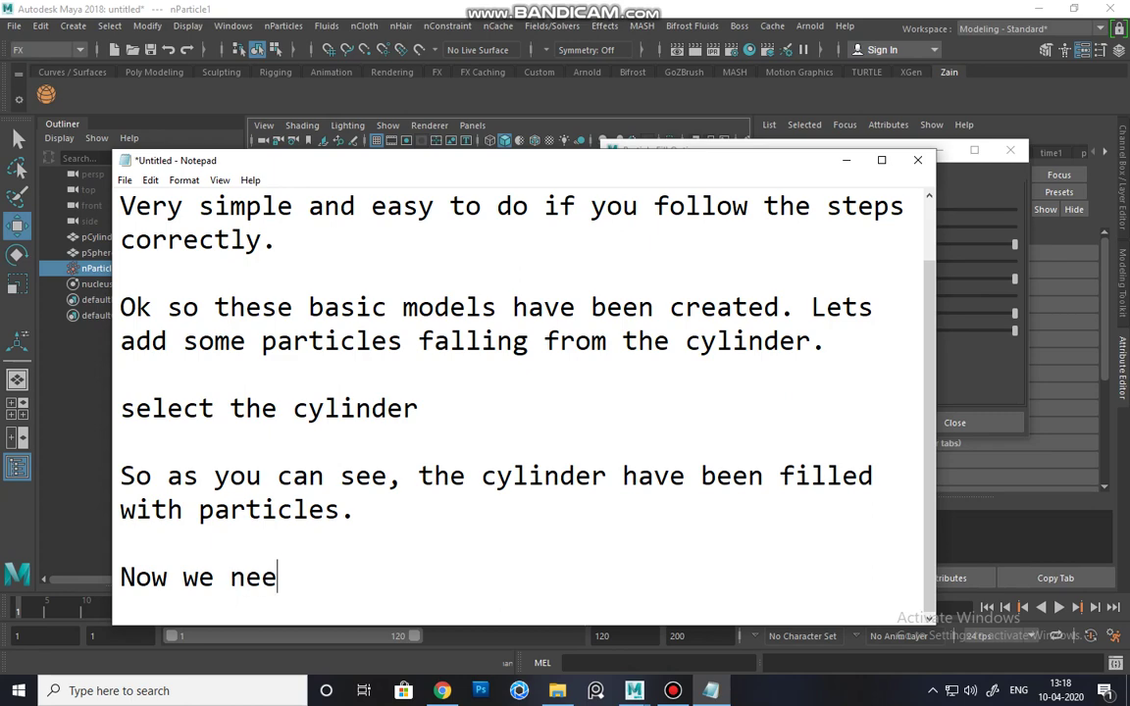
text(d to animate )
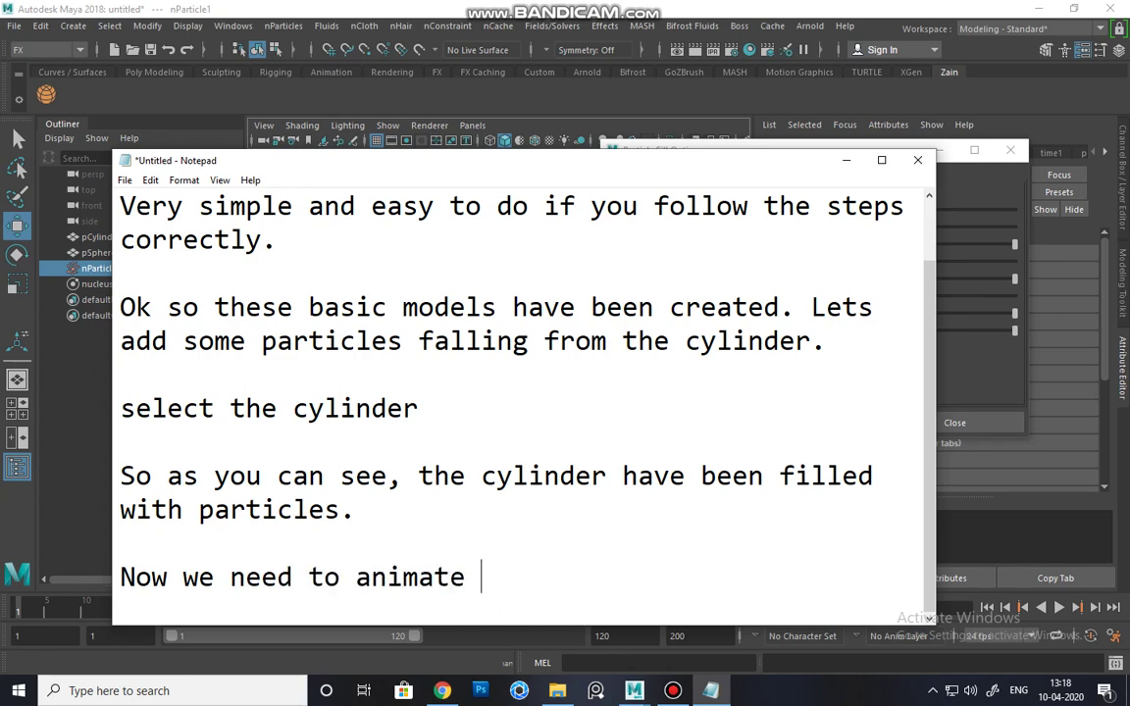
text(the cylinder)
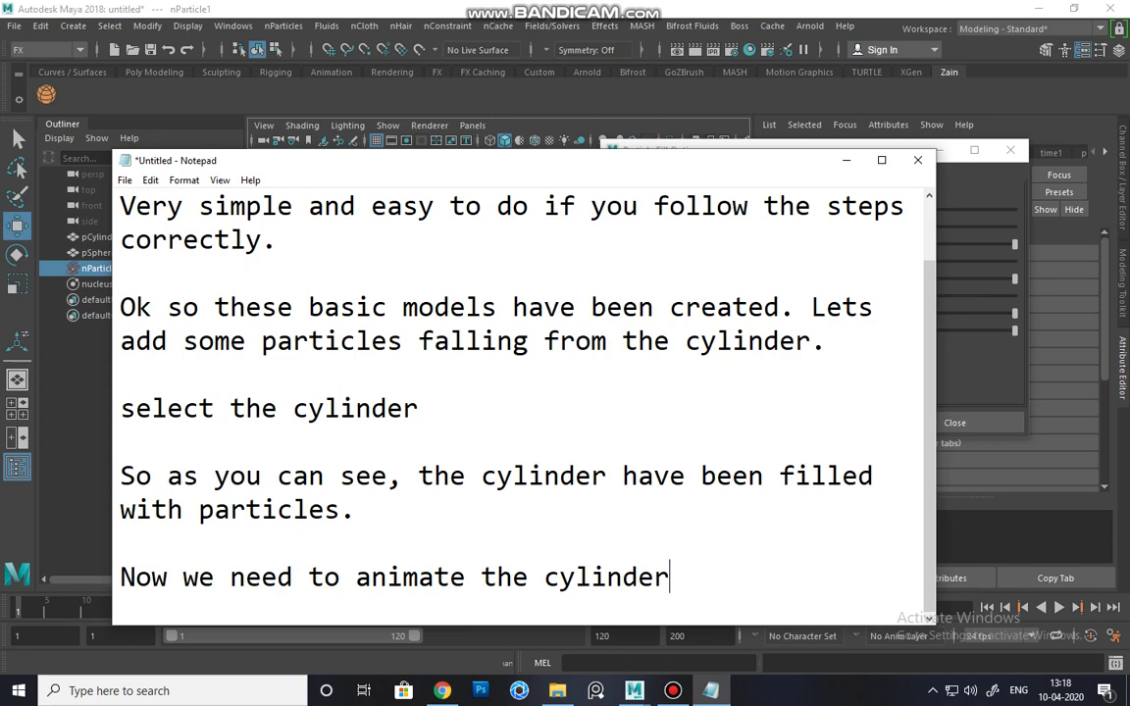
key(Return)
key(Return)
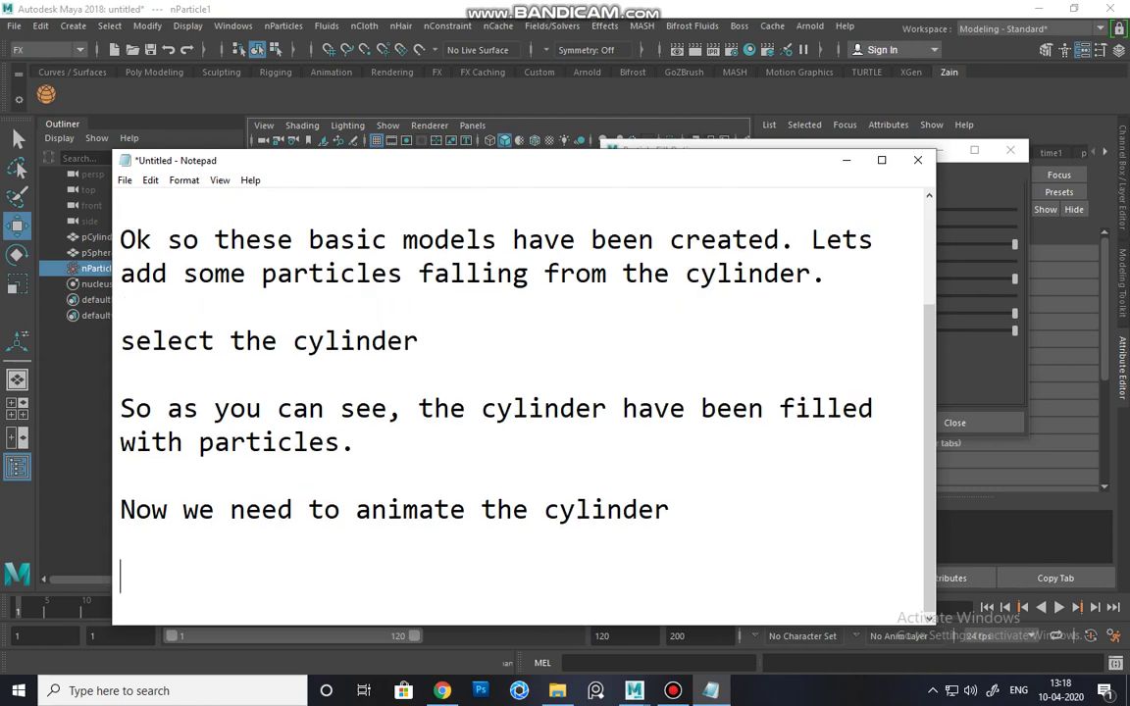
click(845, 160)
Step: Set the playback end of the animation timeline to frame 400
click(608, 635)
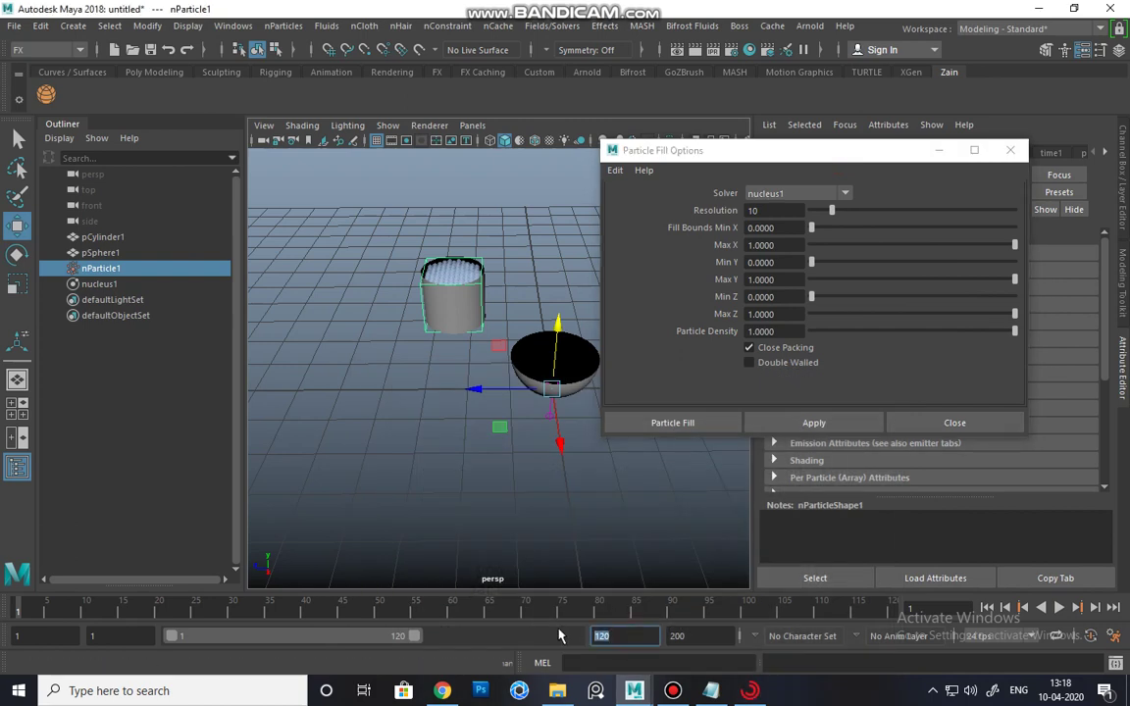
key(Return)
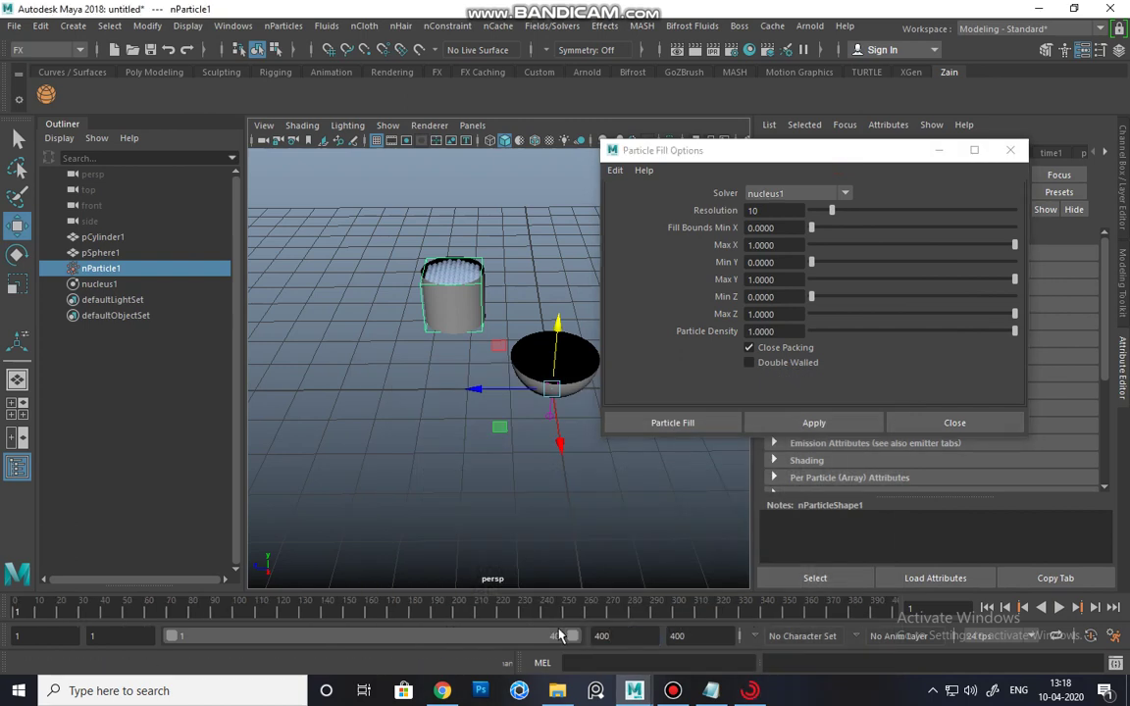
alt+drag(479, 321, 496, 266)
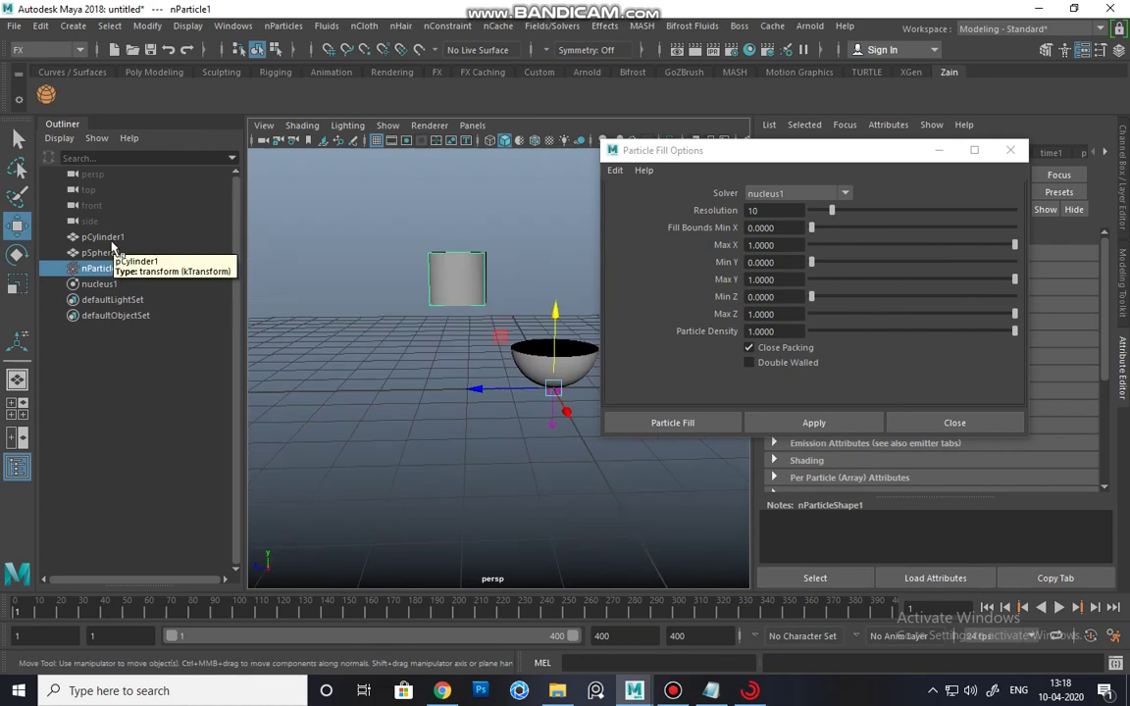
Step: Add the line "Select the cylinder from the outliner menu" to the Notepad note, and select pCylinder1 in Maya
click(719, 692)
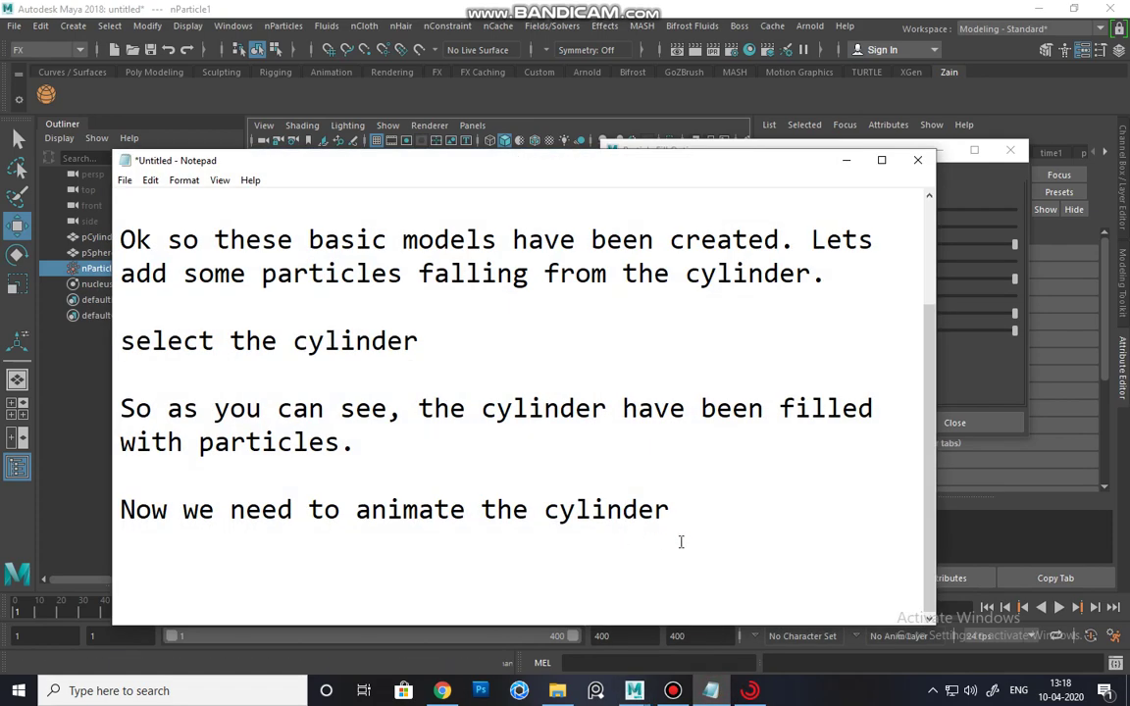
text(Select th)
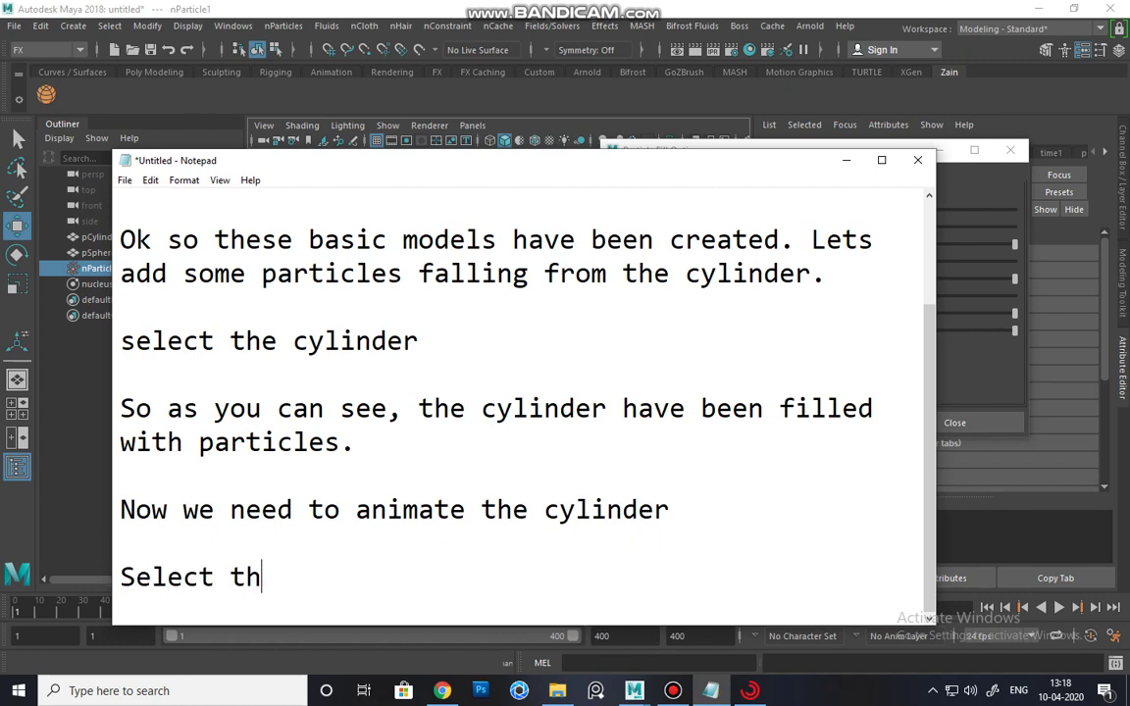
text(e cylinder fro)
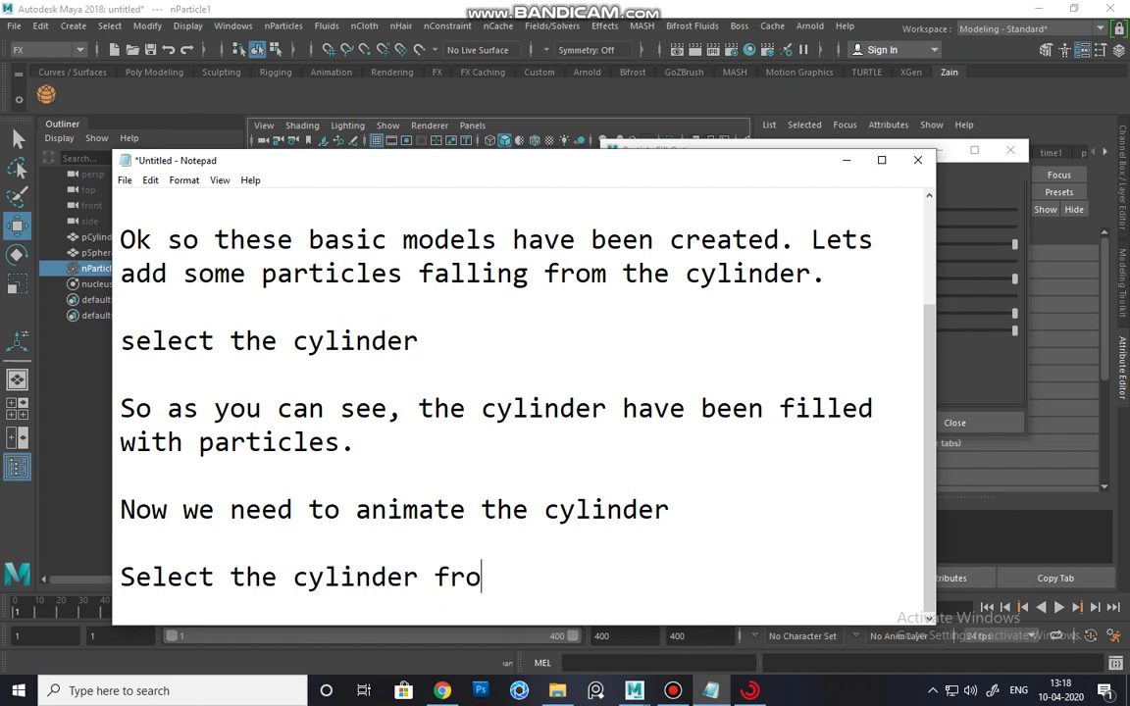
text(m th)
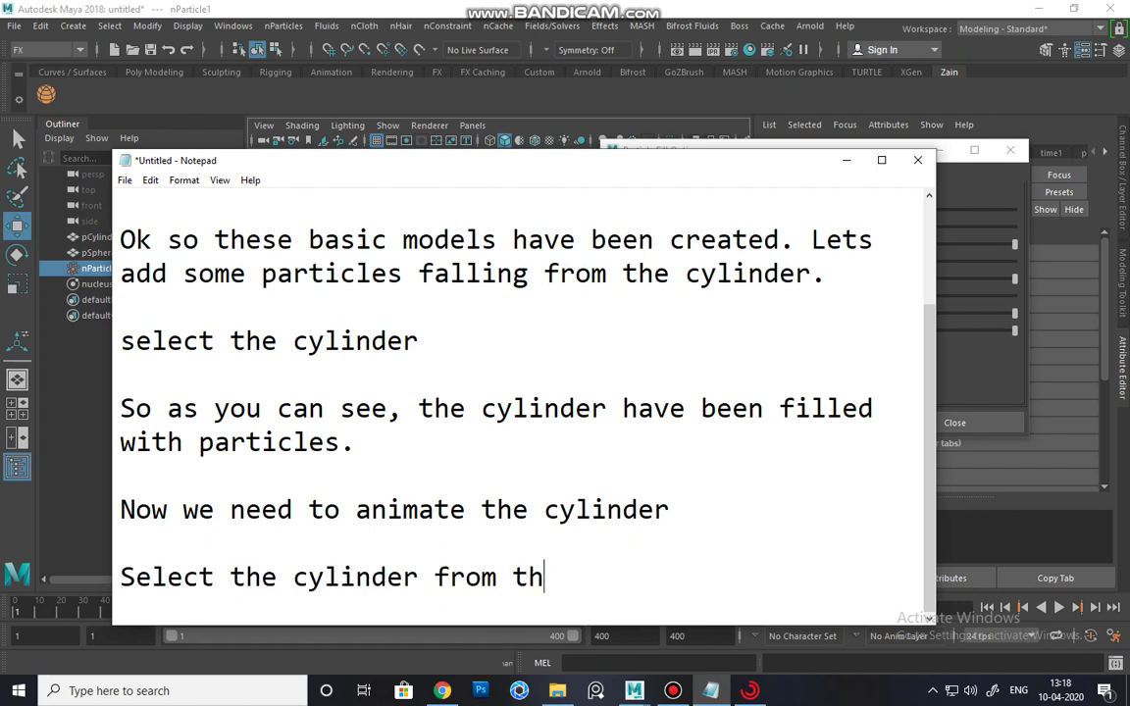
text(e outliner menu)
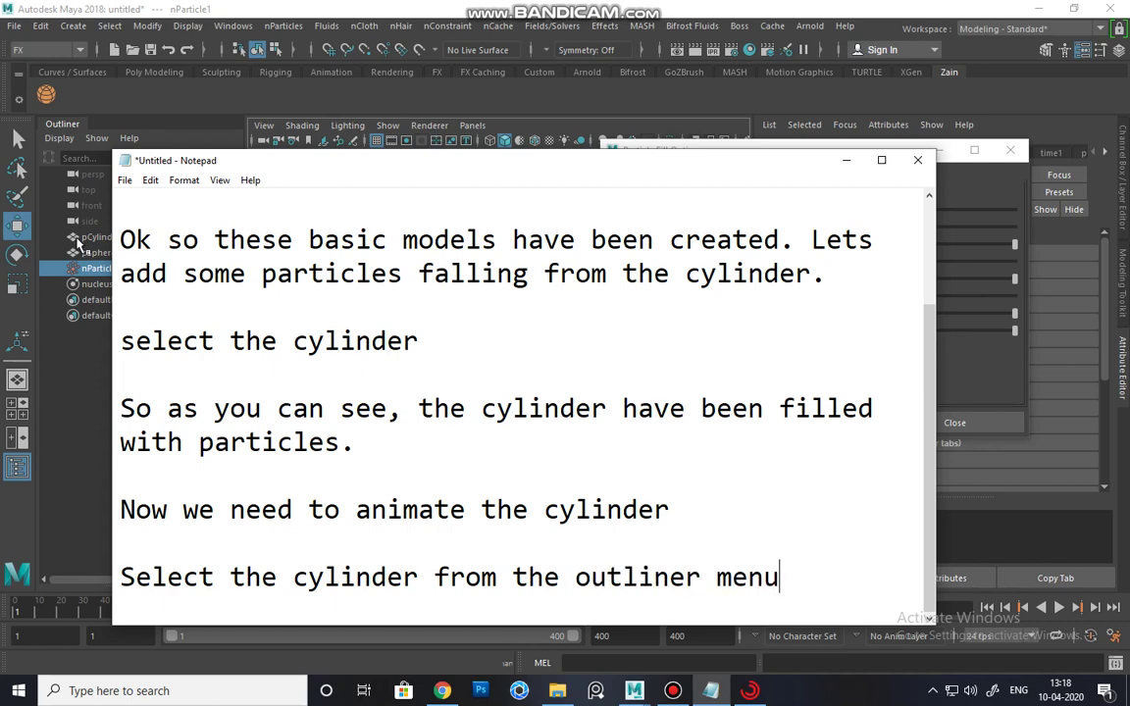
click(87, 238)
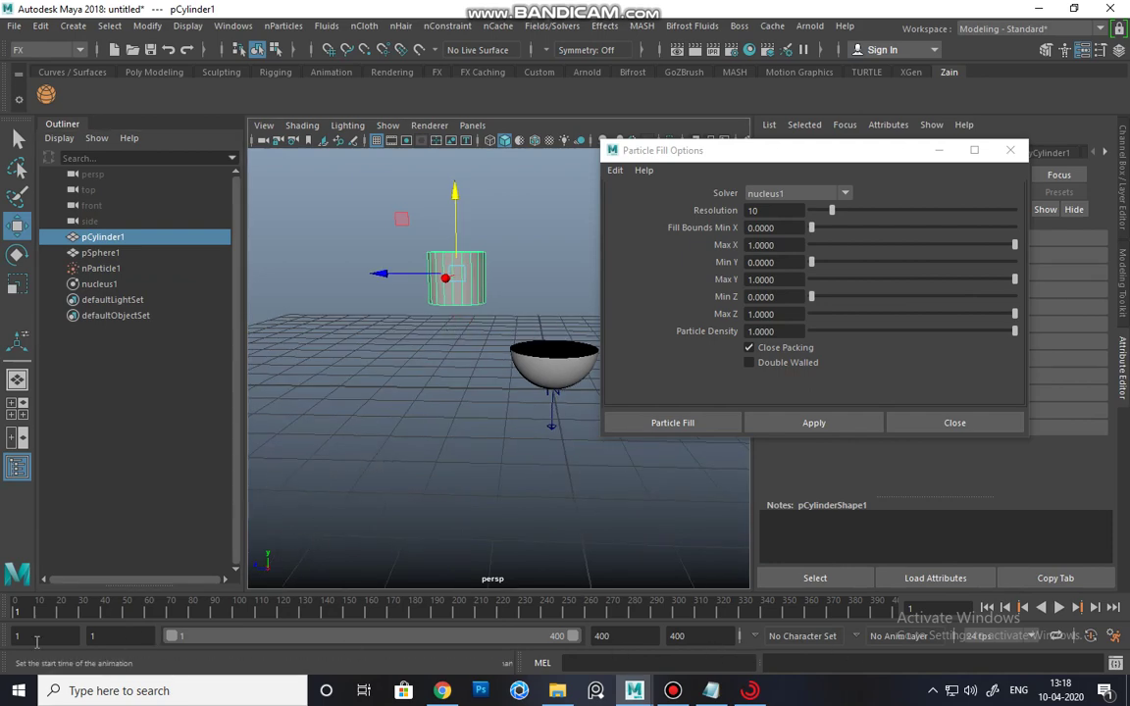
Step: Return to the Notepad note and start a separate line reading "Go to first frame and"
click(713, 689)
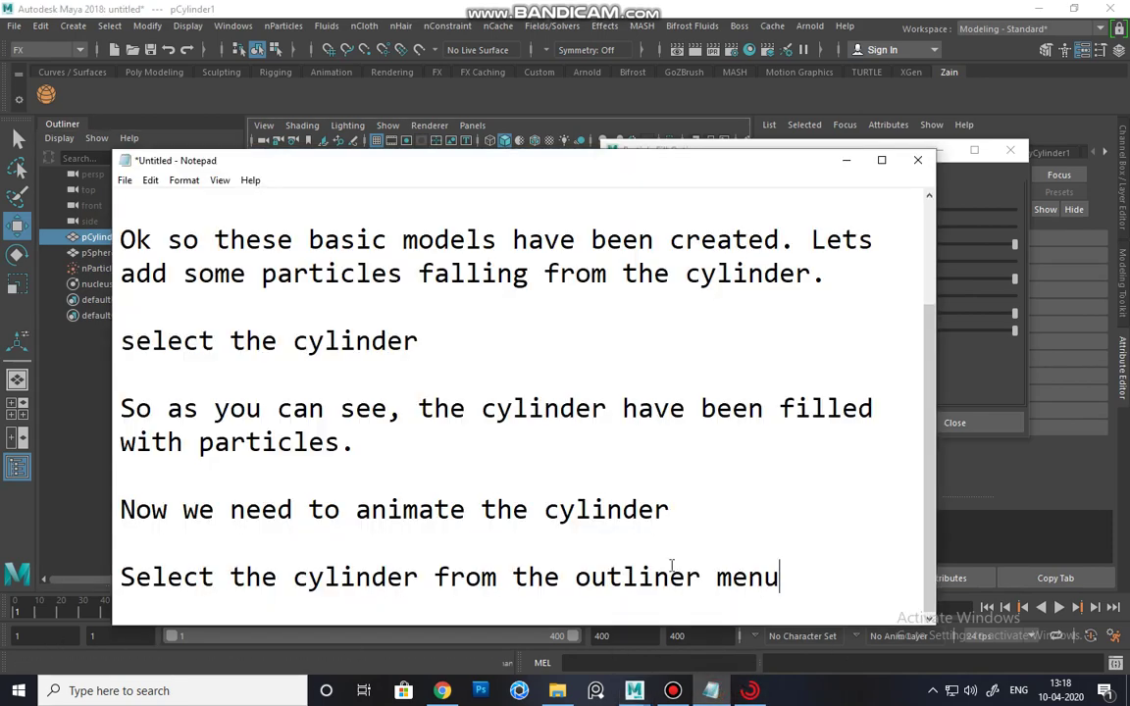
key(ctrl+z)
key(ctrl+z)
text(Go to )
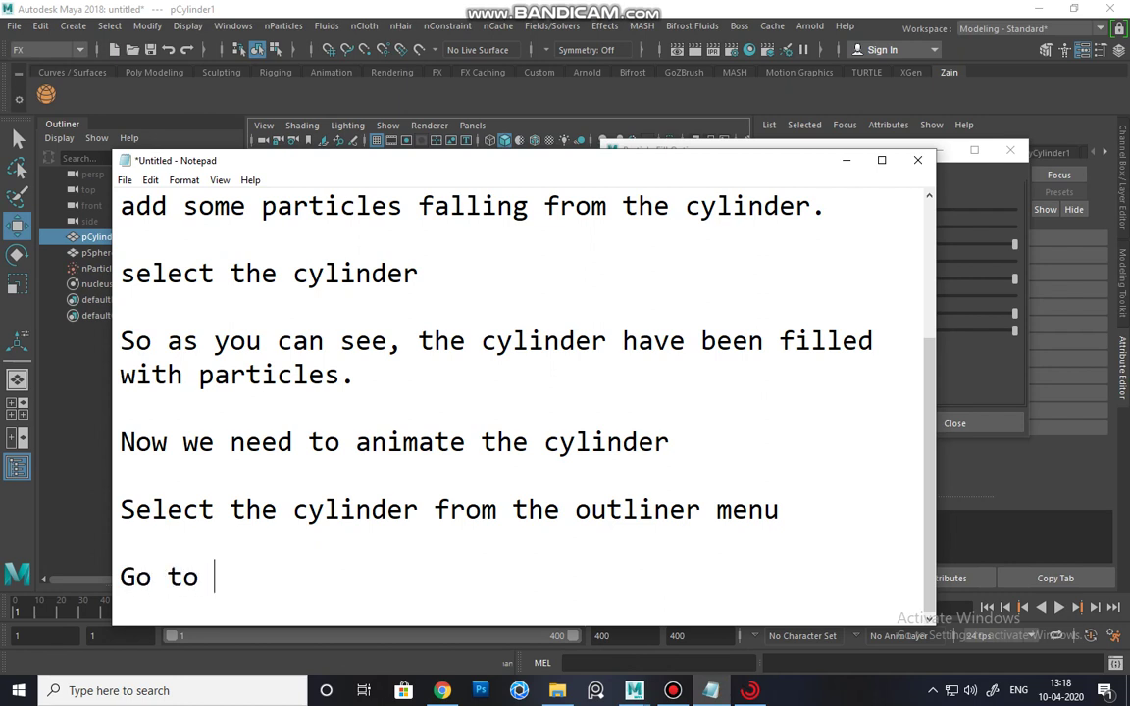
text(first dr)
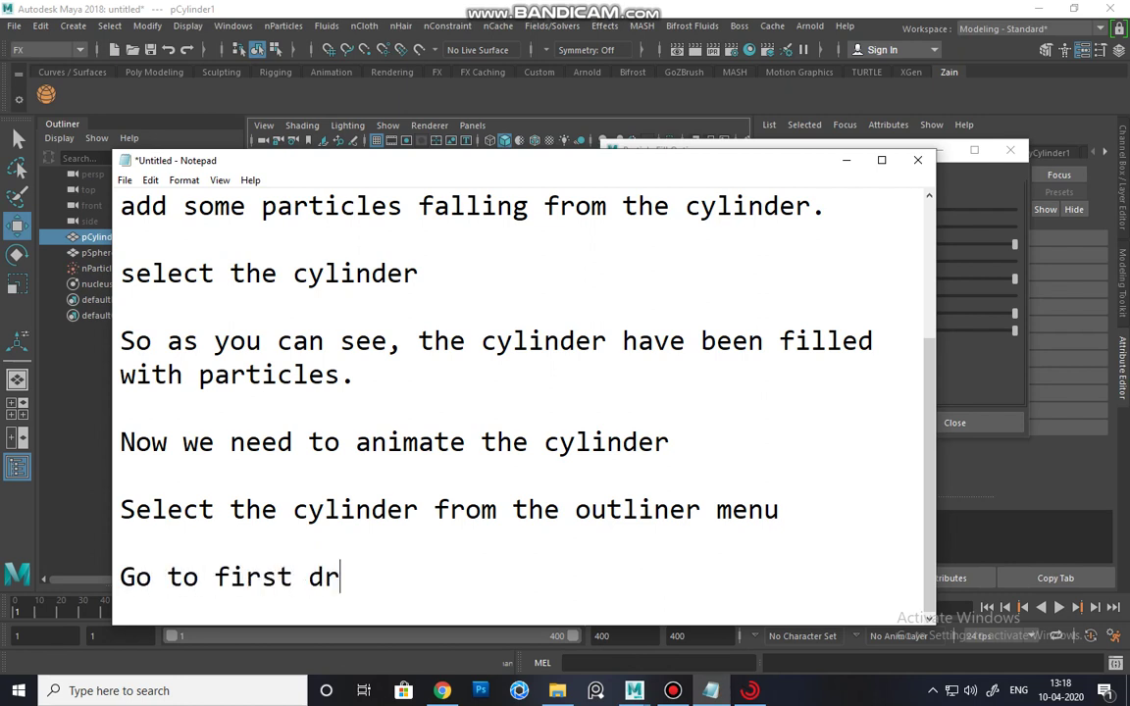
key(BackSpace)
key(BackSpace)
text(dr)
key(BackSpace)
key(BackSpace)
text(frame and pres)
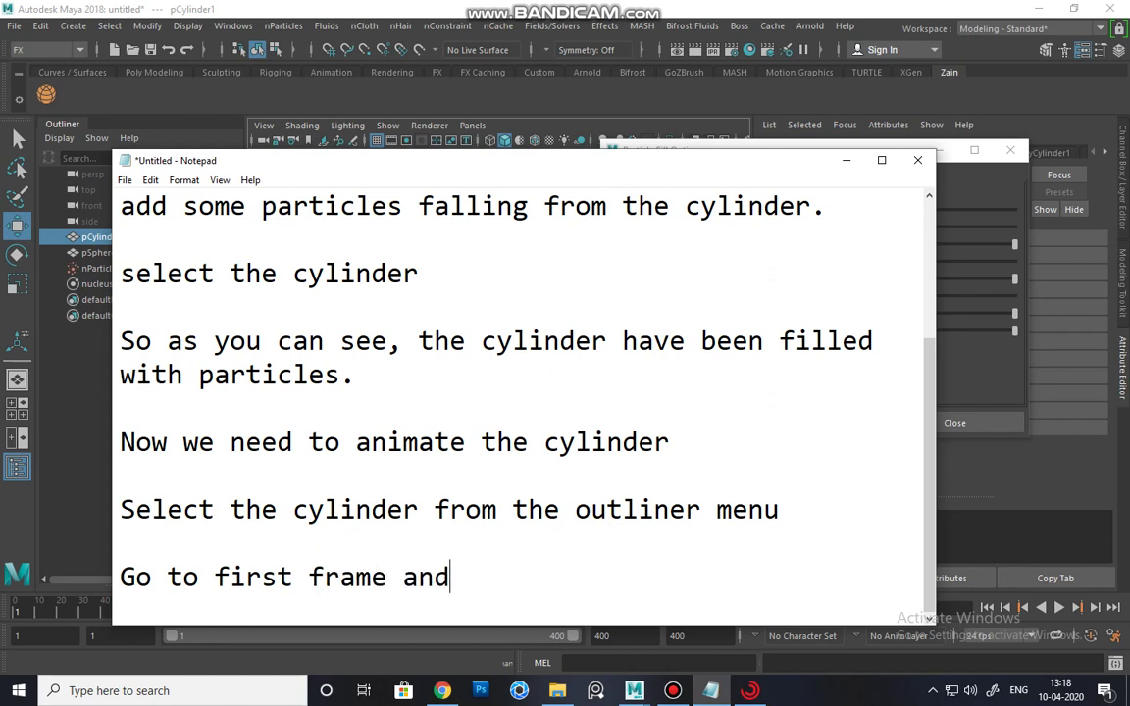